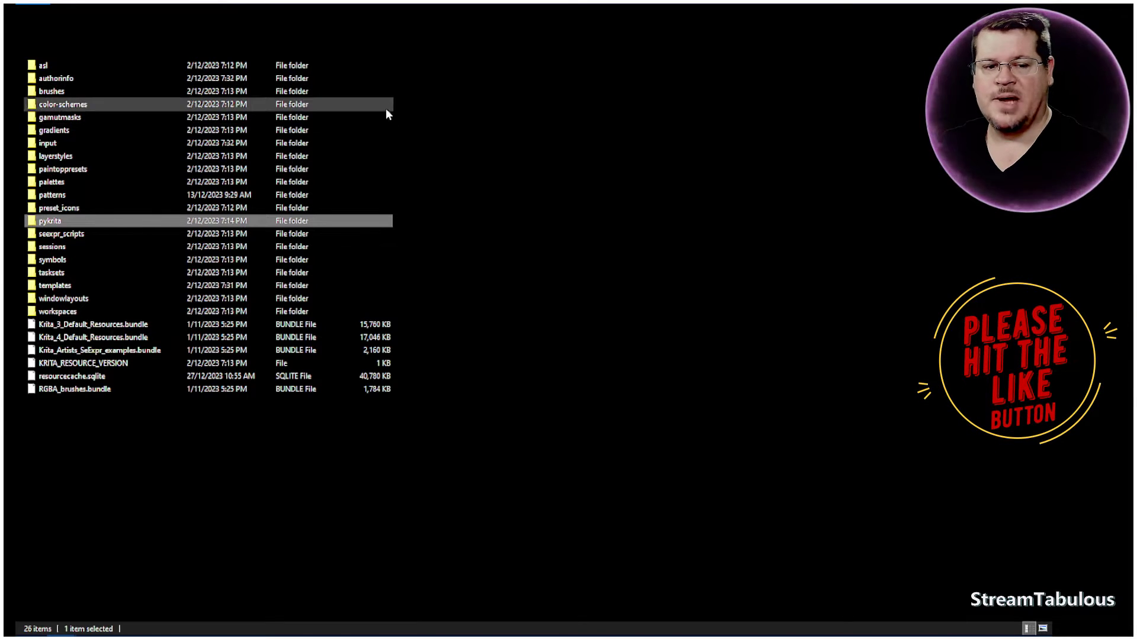
Go through pykrita > ai_diffusion > .server > ComfyUI and select extra_model_paths.yaml.example
double_click(59, 227)
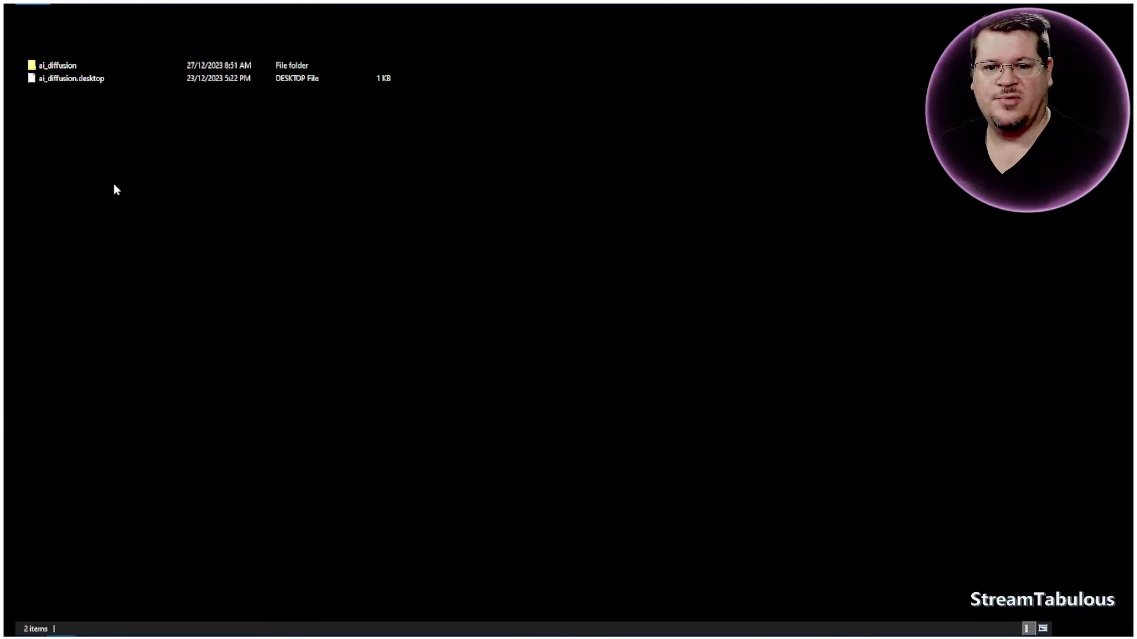
double_click(66, 68)
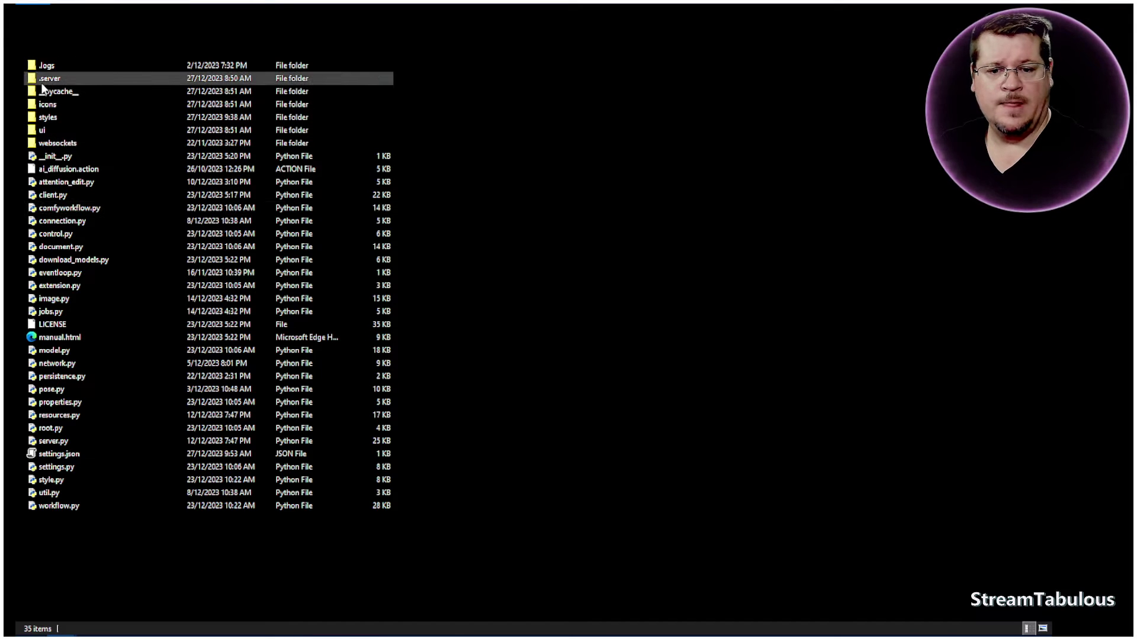
click(65, 81)
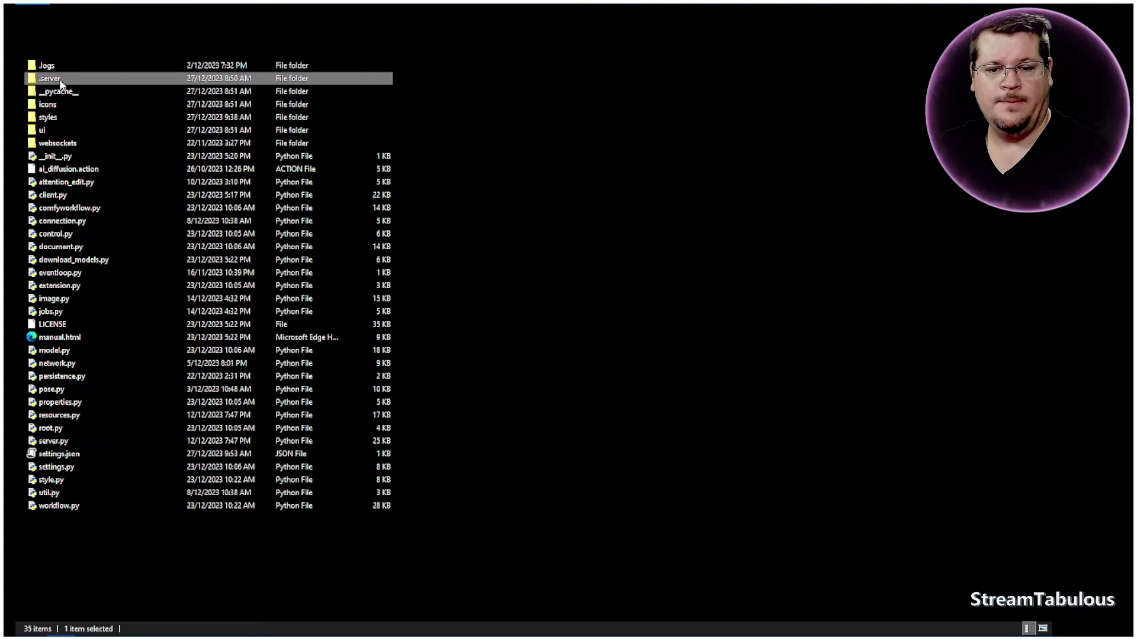
double_click(59, 79)
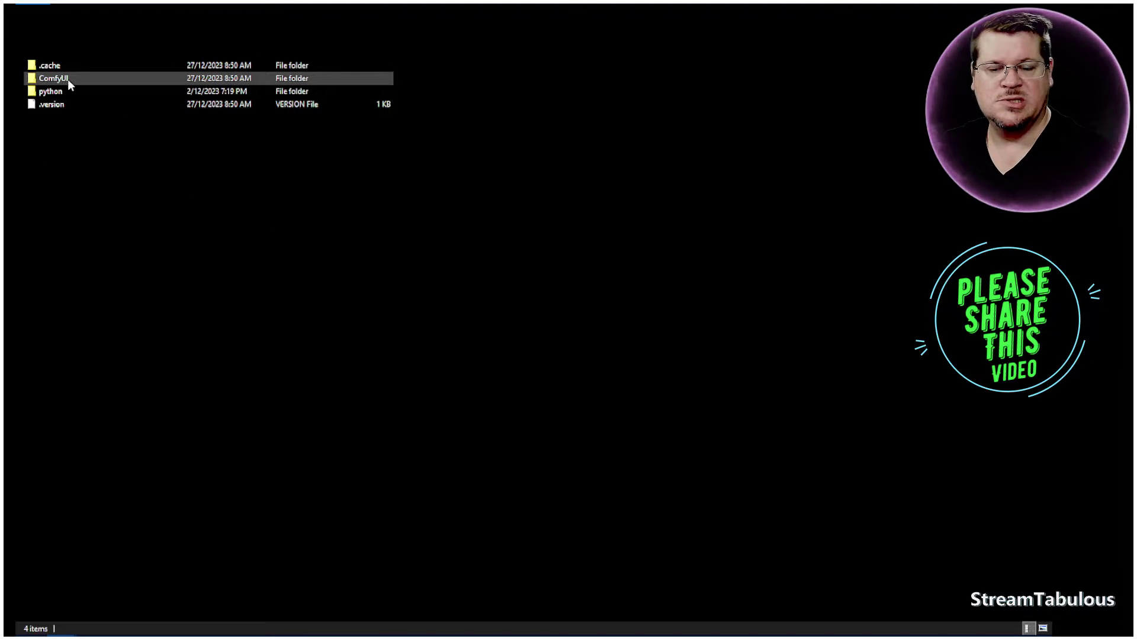
mouse_move(68, 79)
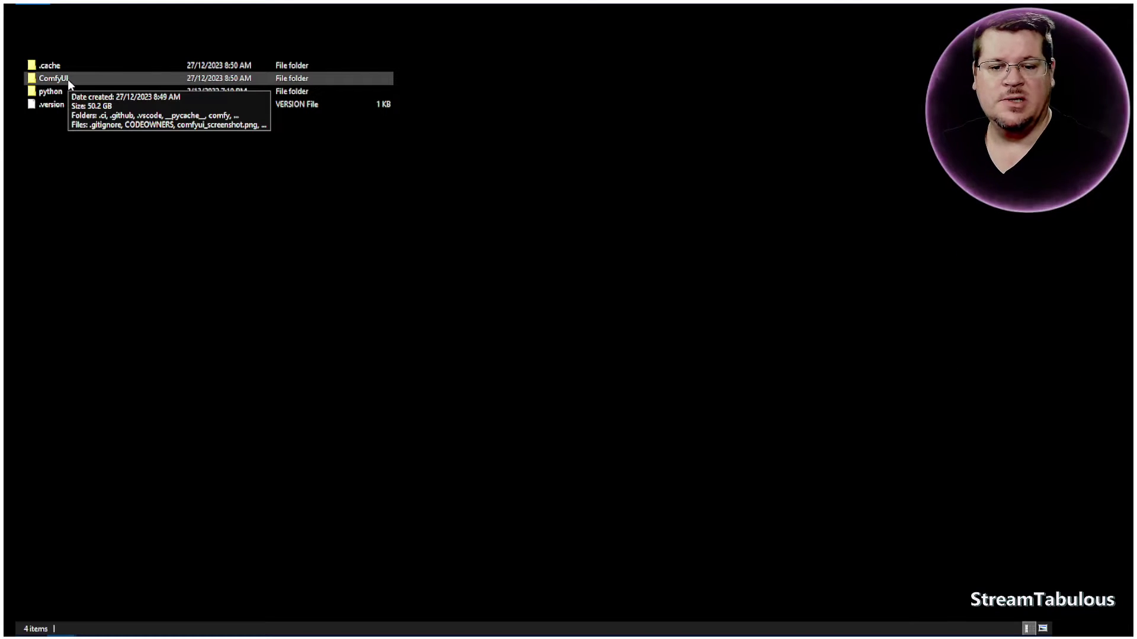
double_click(68, 79)
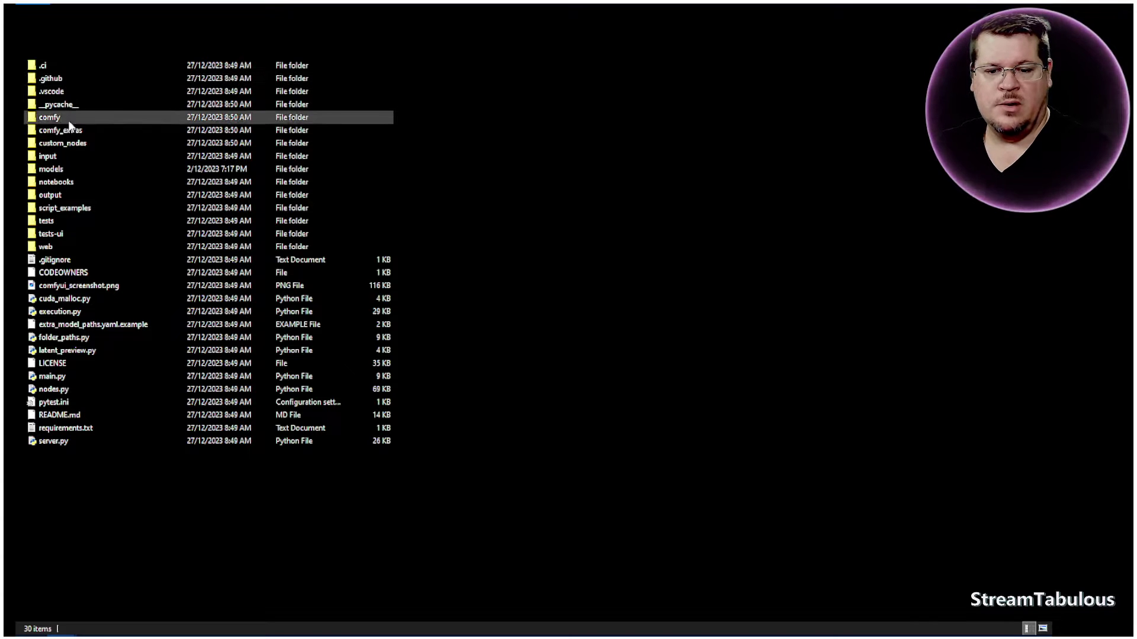
click(58, 329)
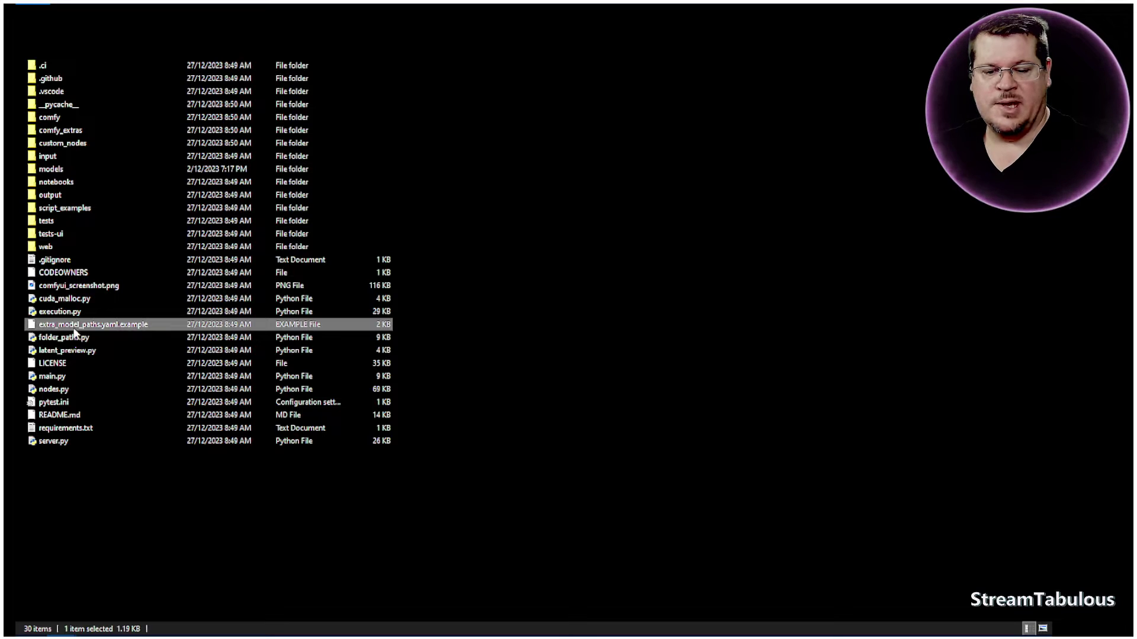
Make a duplicate of extra_model_paths.yaml.example in the ComfyUI folder
right_click(147, 325)
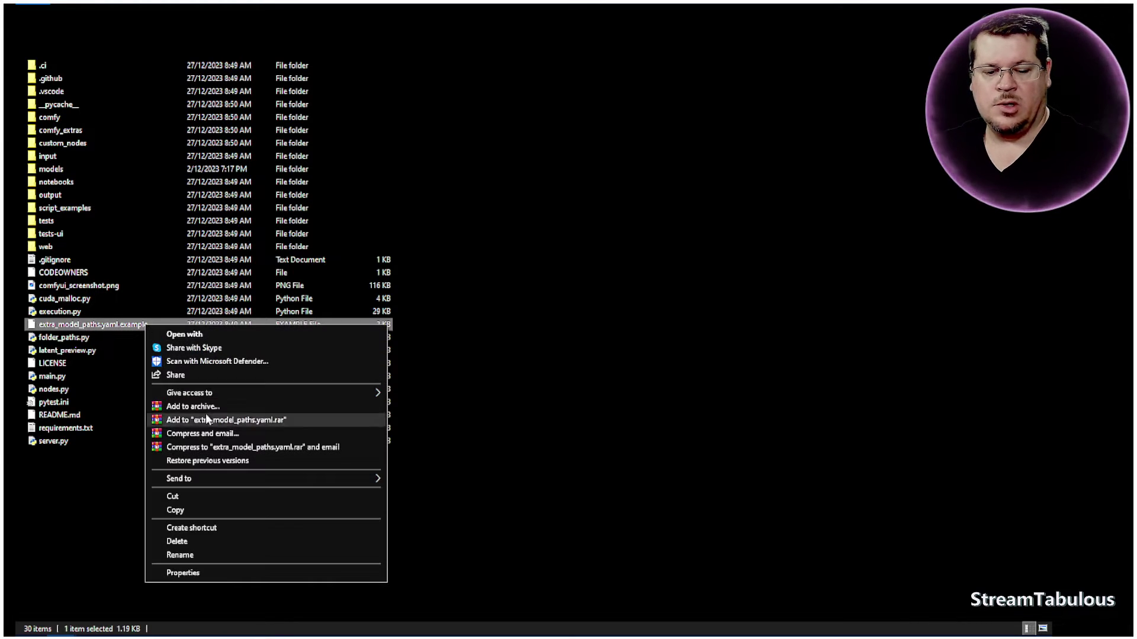
click(182, 508)
right_click(149, 510)
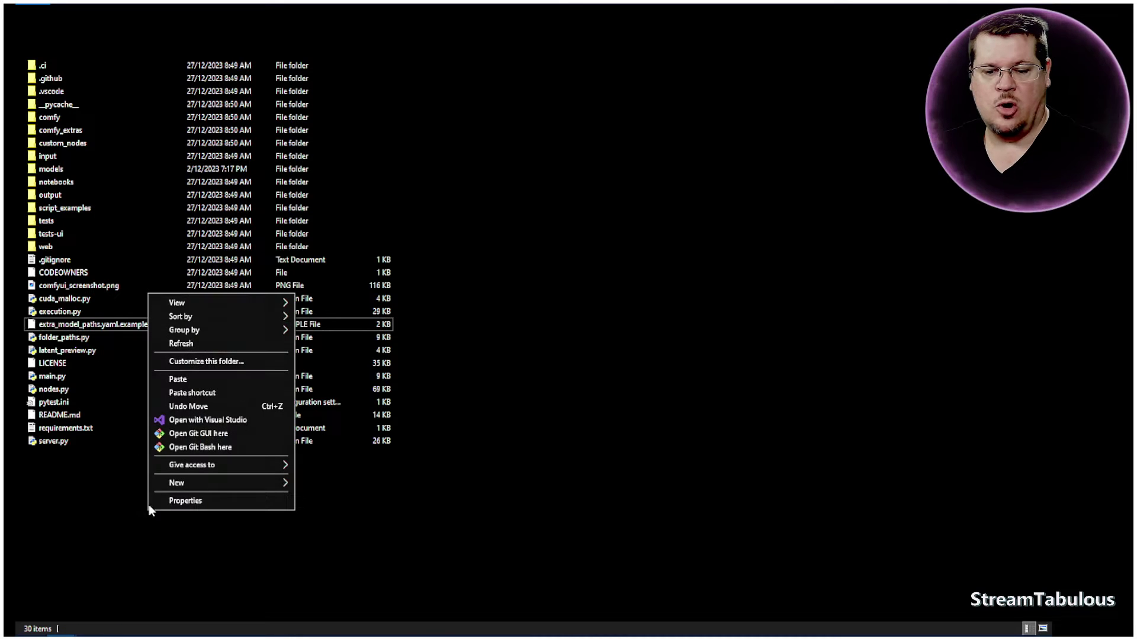
click(178, 380)
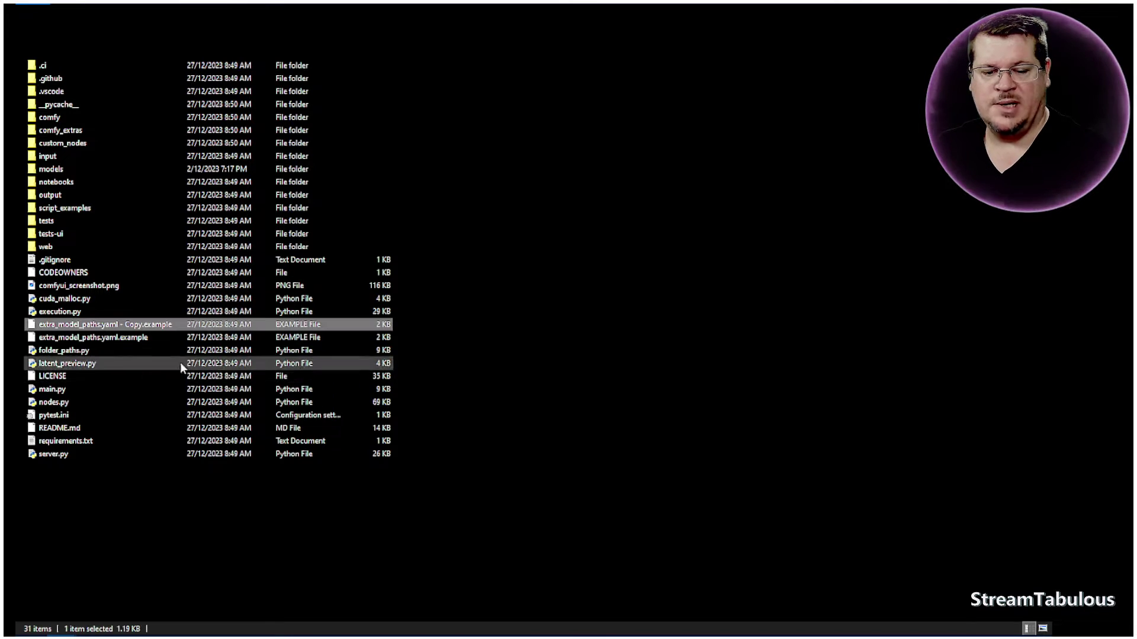
Rename the original file to extra_model_paths.yaml, confirming the extension change
click(127, 343)
click(119, 338)
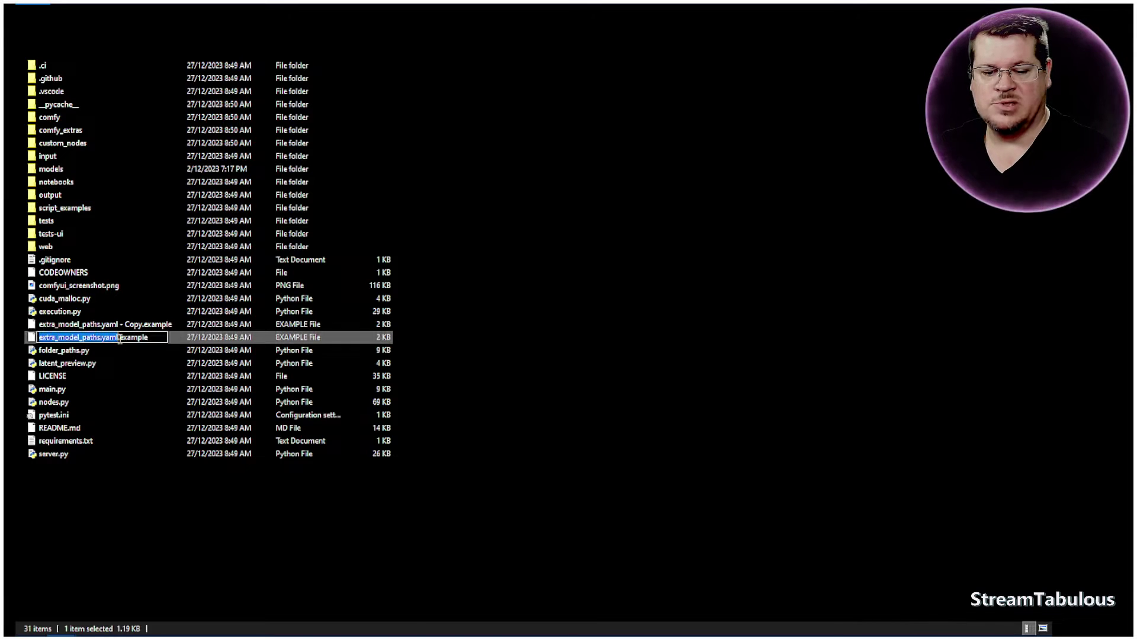
drag(119, 338, 149, 337)
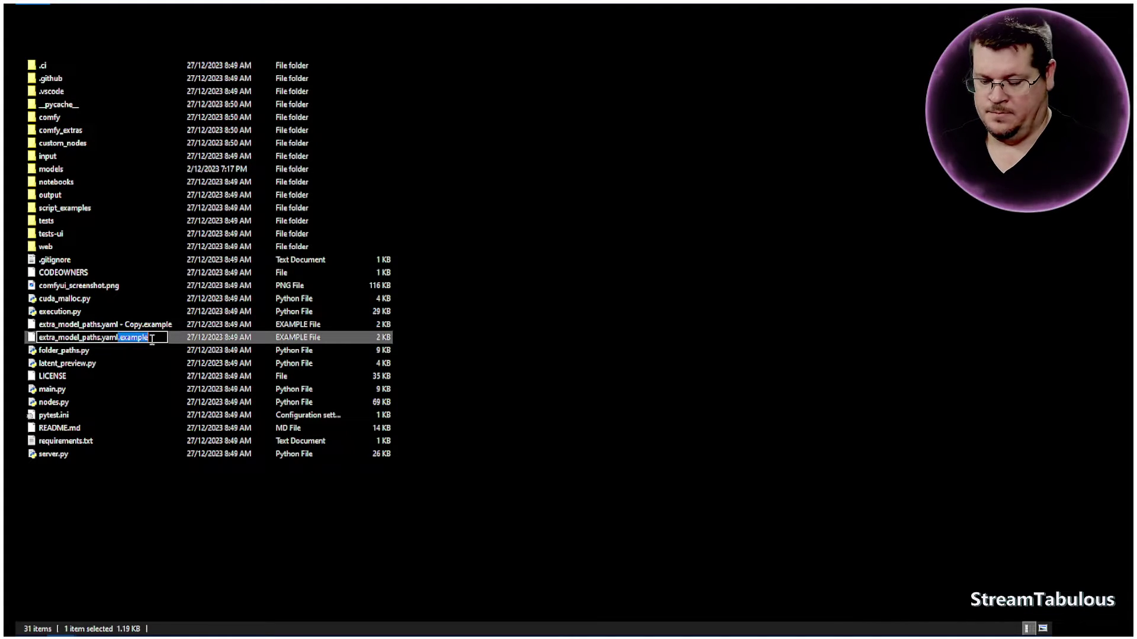
key(BackSpace)
key(Return)
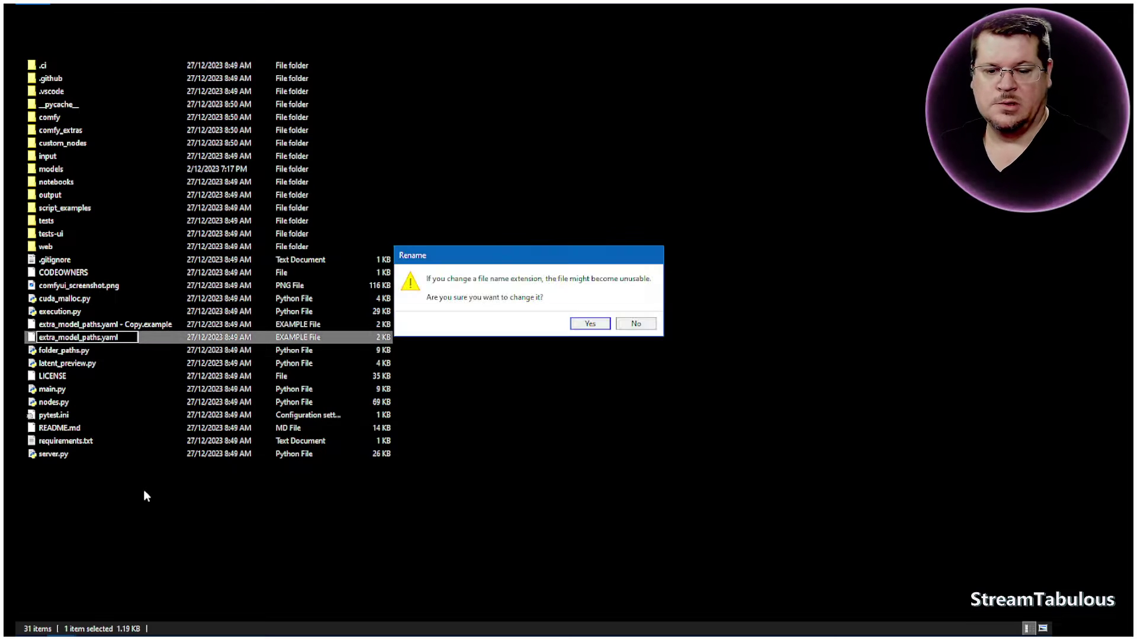
click(590, 326)
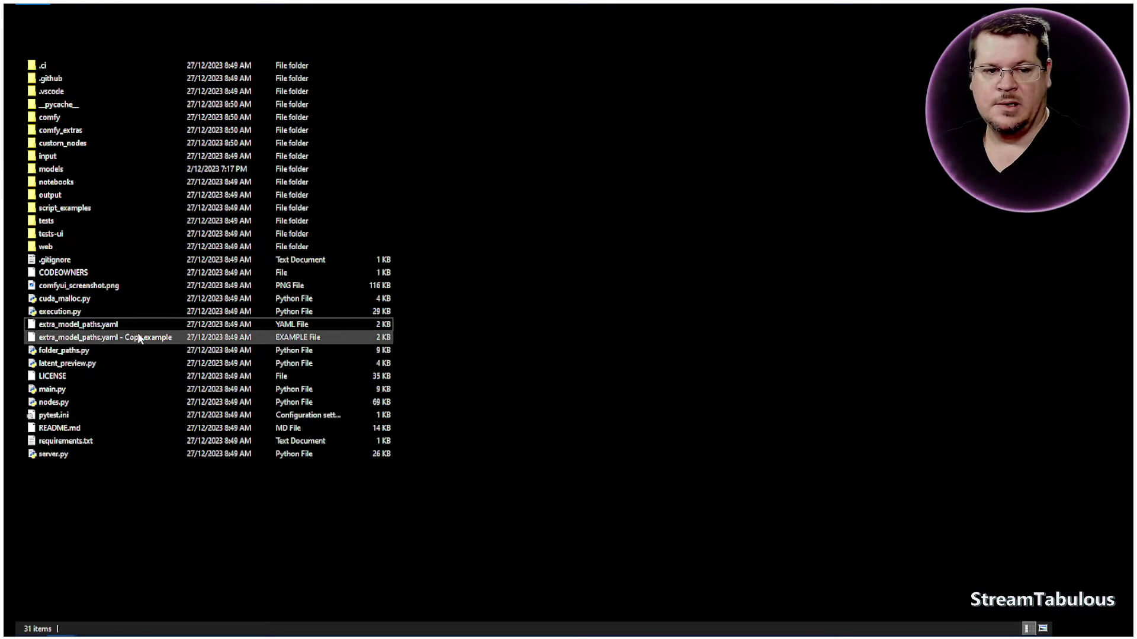
Open extra_model_paths.yaml in Notepad with 'Always use this app' left unchecked
click(114, 325)
right_click(115, 325)
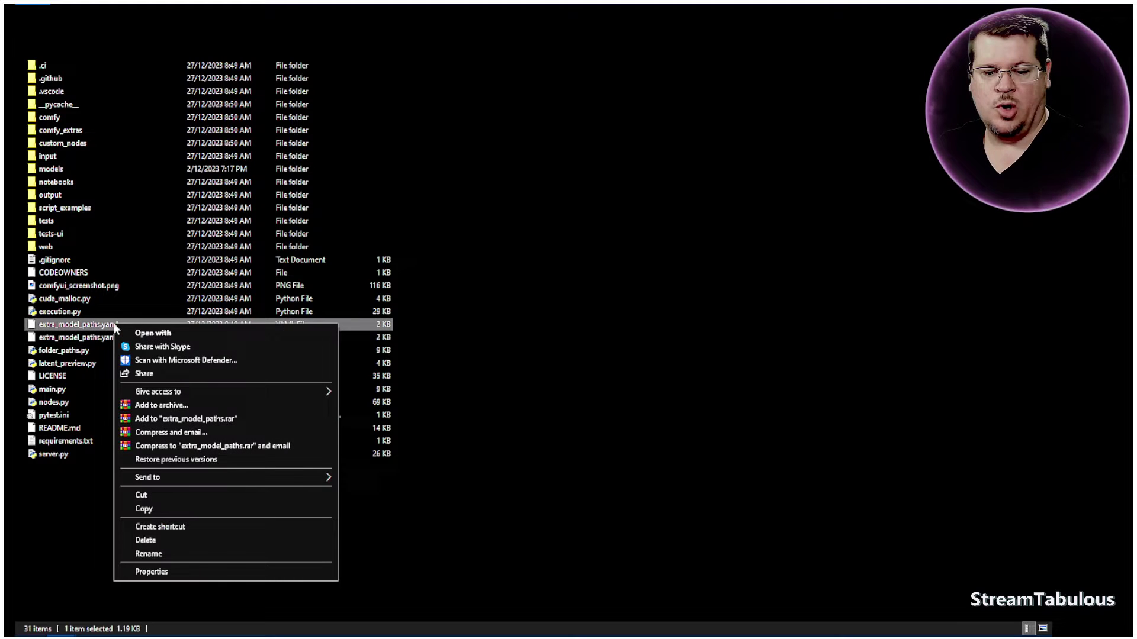
click(144, 334)
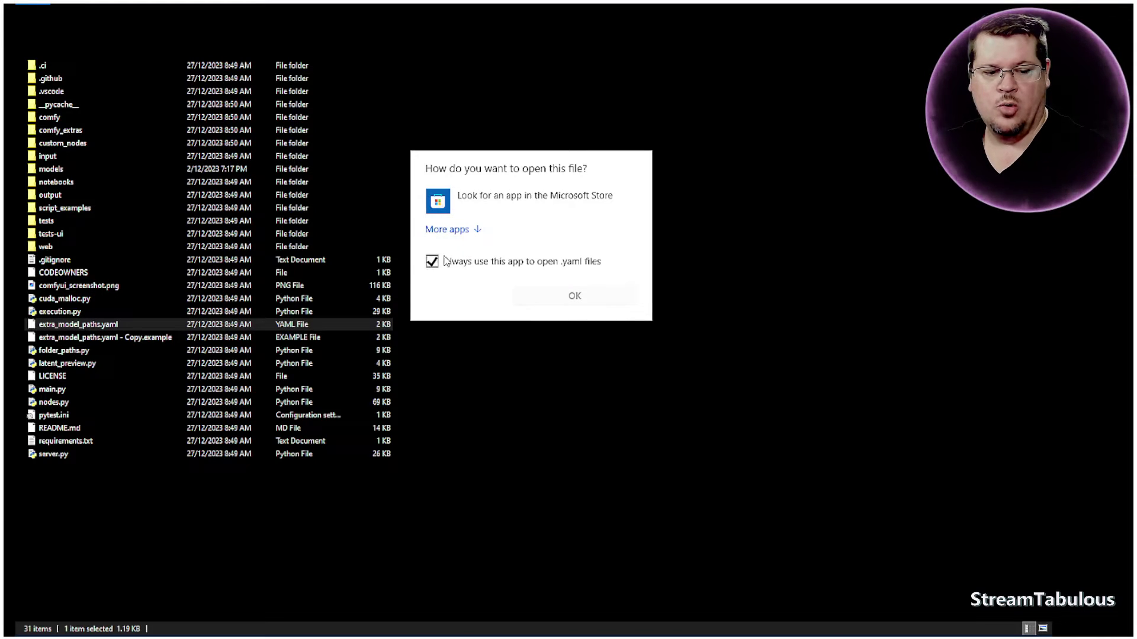
click(432, 261)
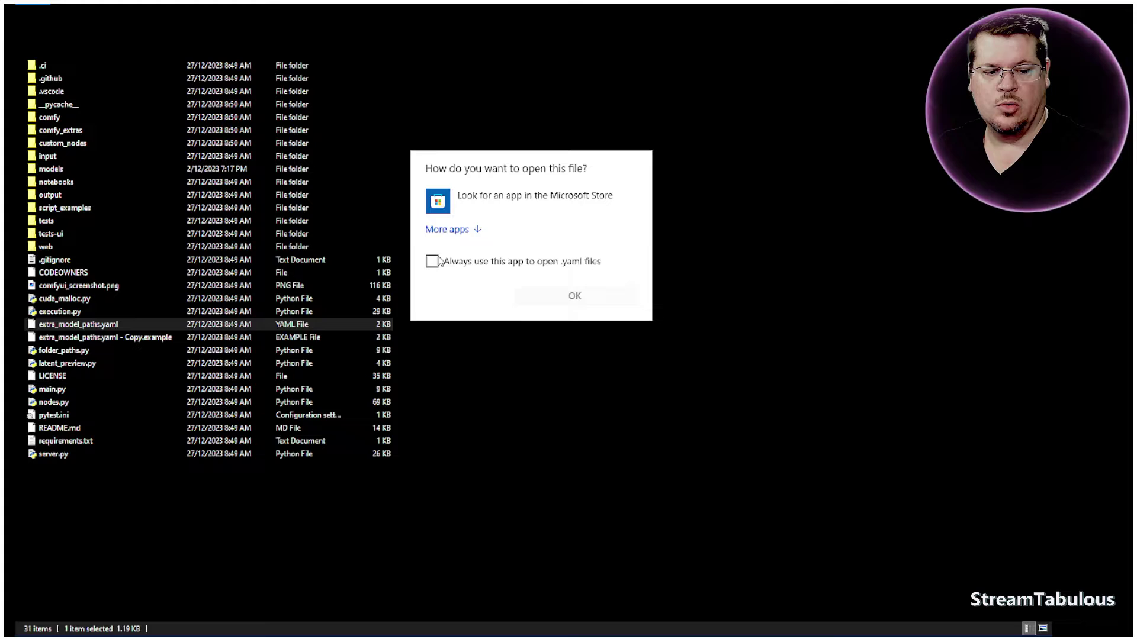
click(471, 230)
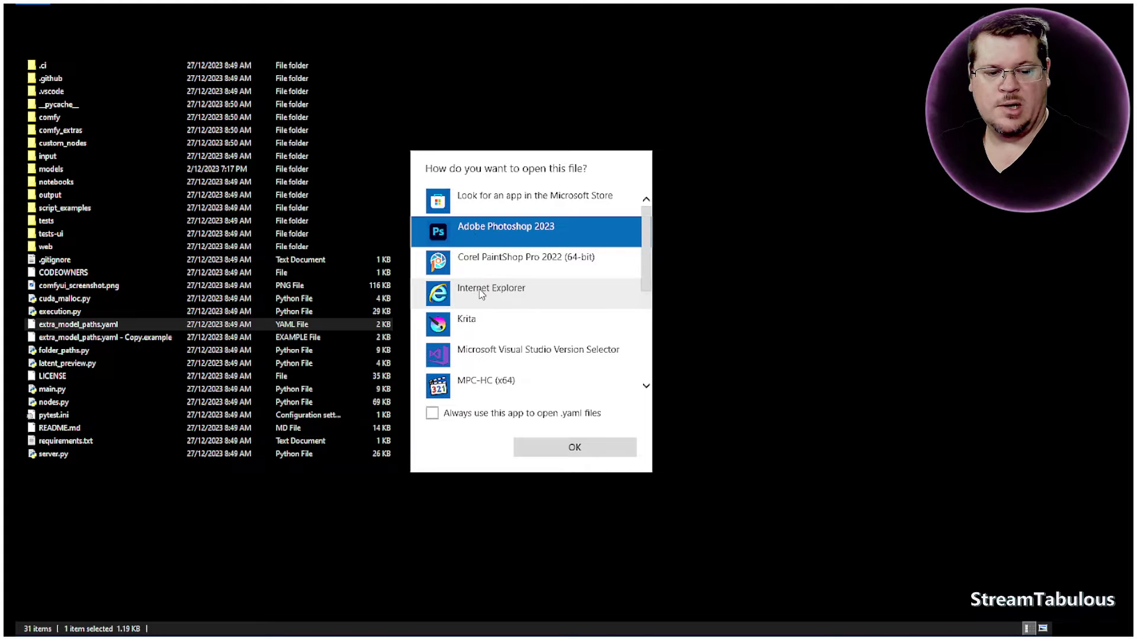
scroll(479, 295, down, 1)
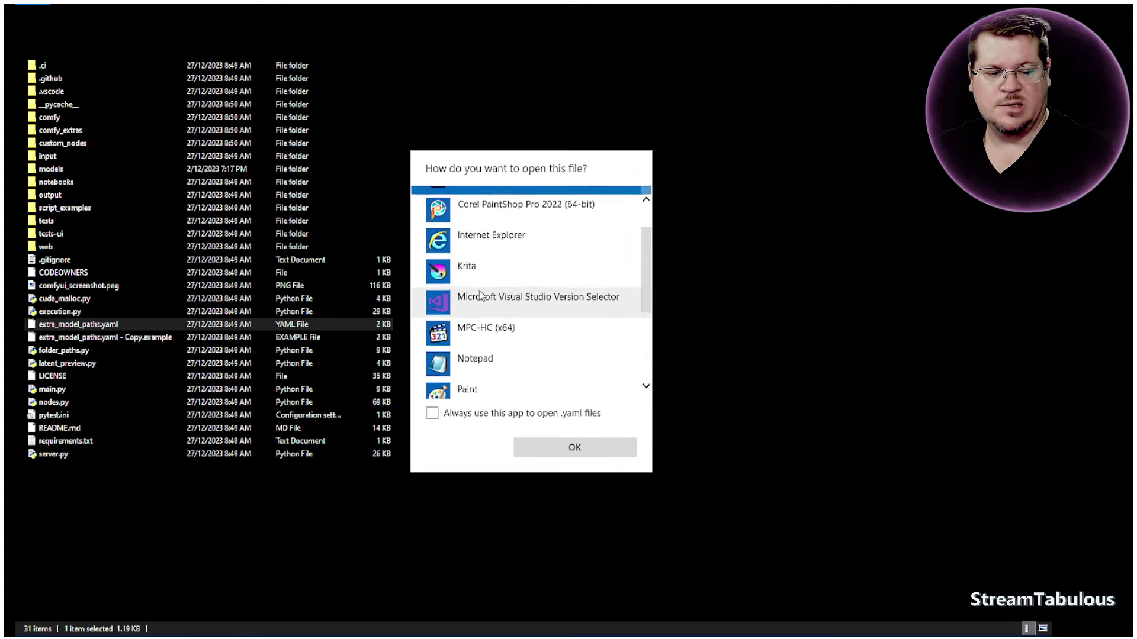
click(457, 360)
click(561, 452)
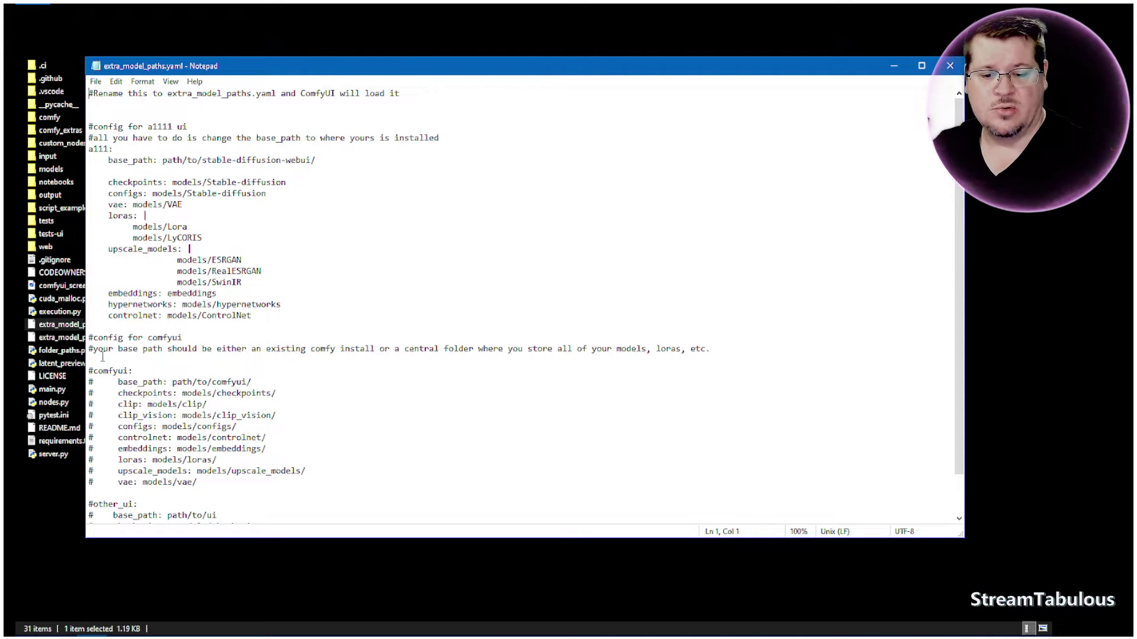
Highlight the commented-out comfyui section with base_path path/to/comfyui/, then deselect it
drag(90, 370, 303, 491)
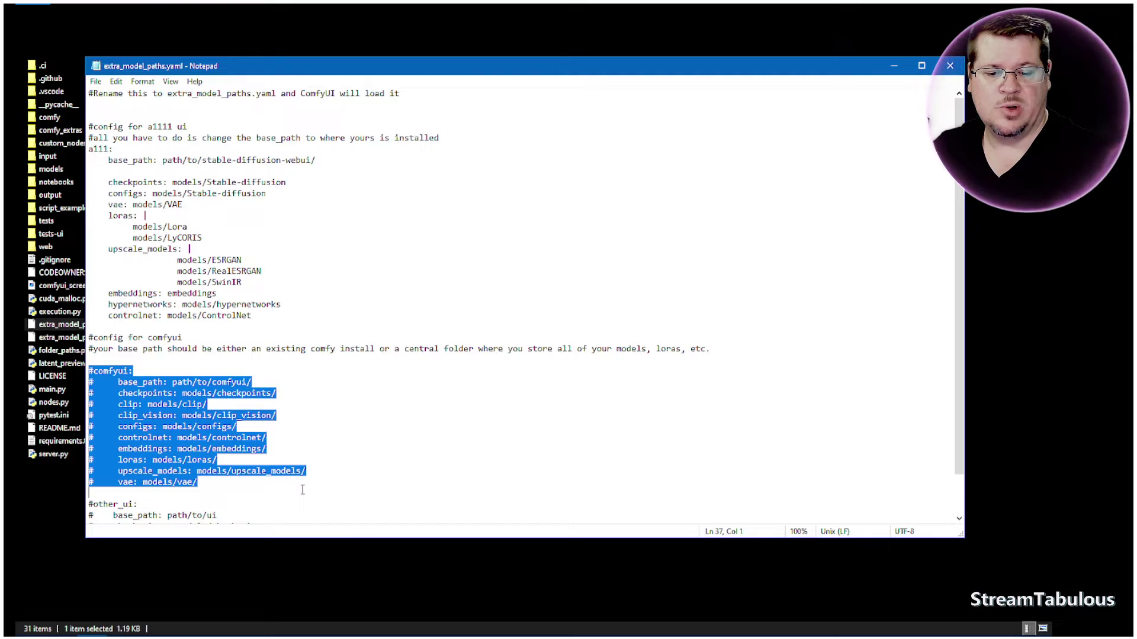
drag(90, 333, 304, 493)
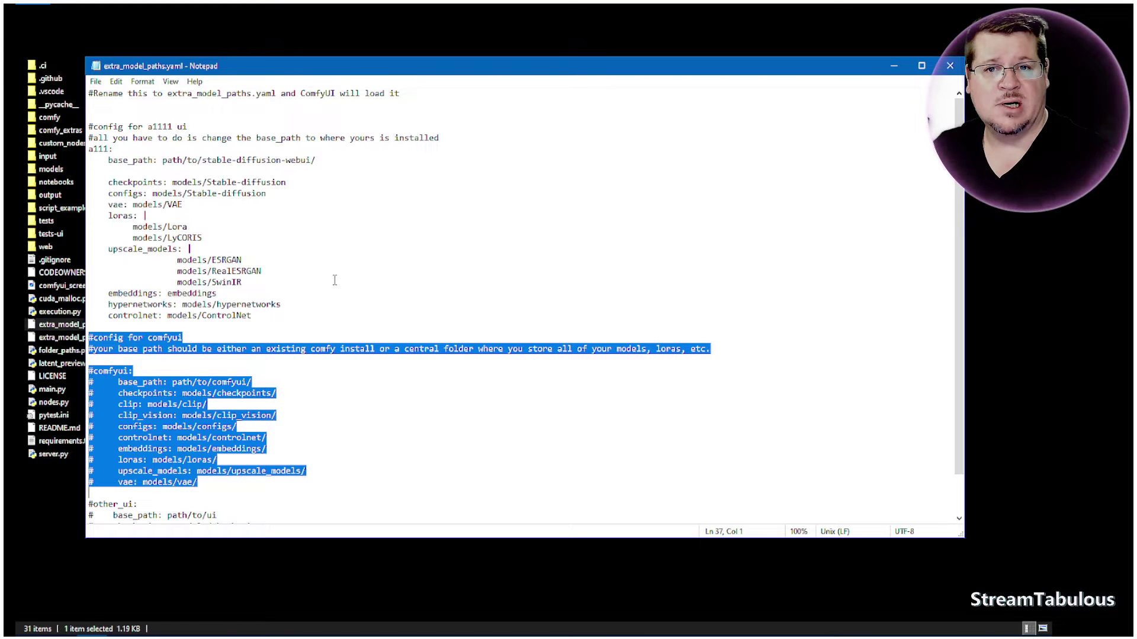
click(307, 304)
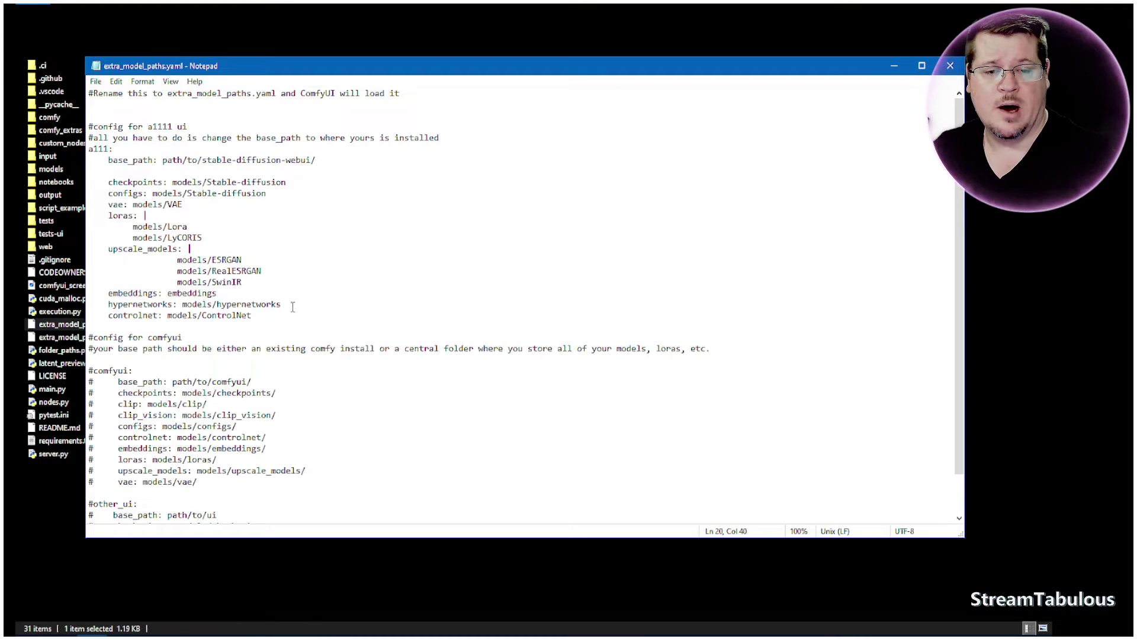
Copy the EasyDiffusion models folder's address and return to extra_model_paths.yaml in Notepad
mouse_move(63, 625)
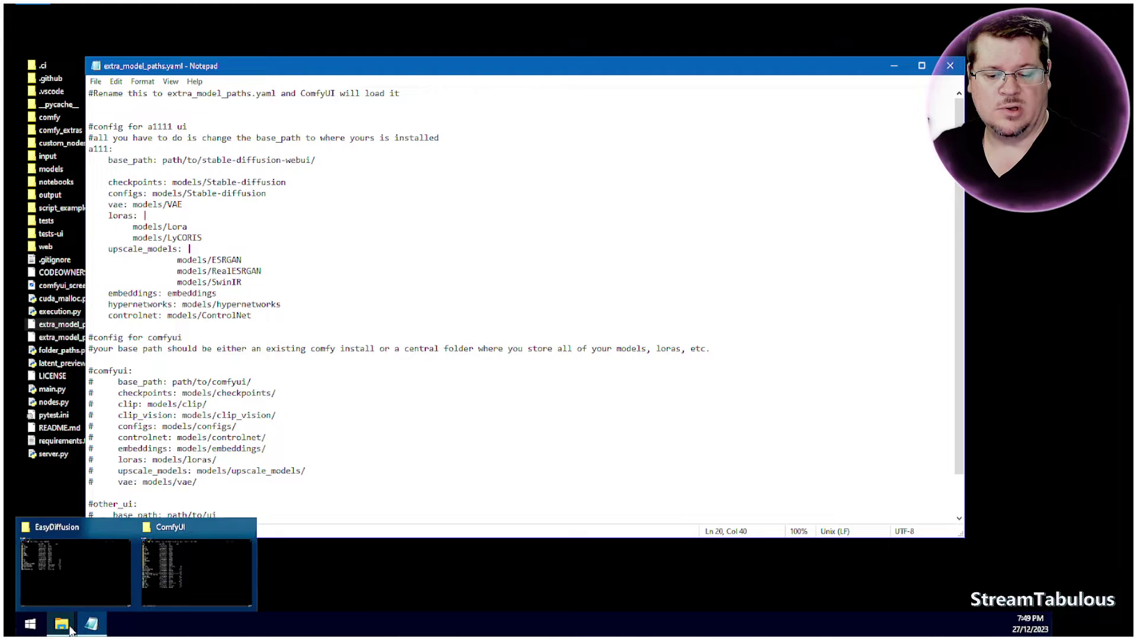
click(83, 584)
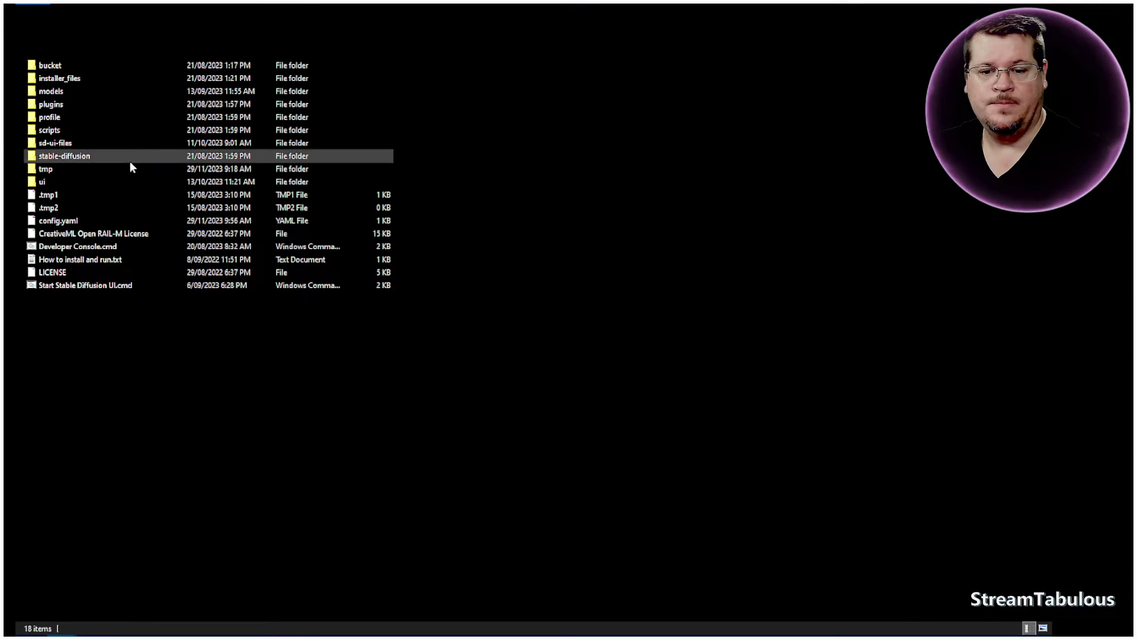
double_click(62, 91)
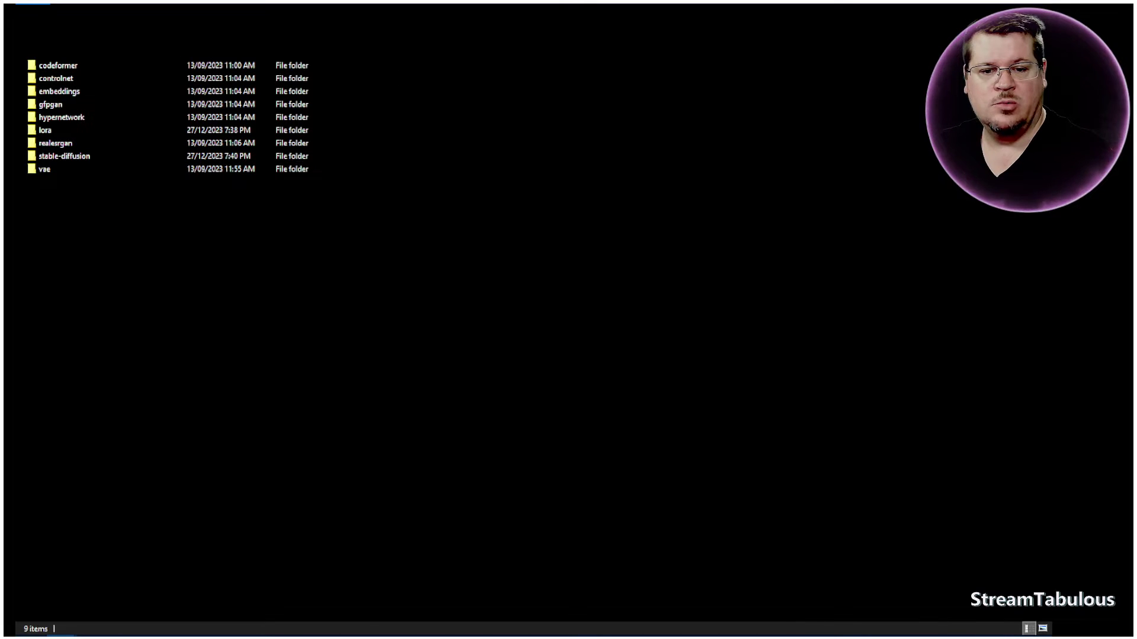
right_click(273, 53)
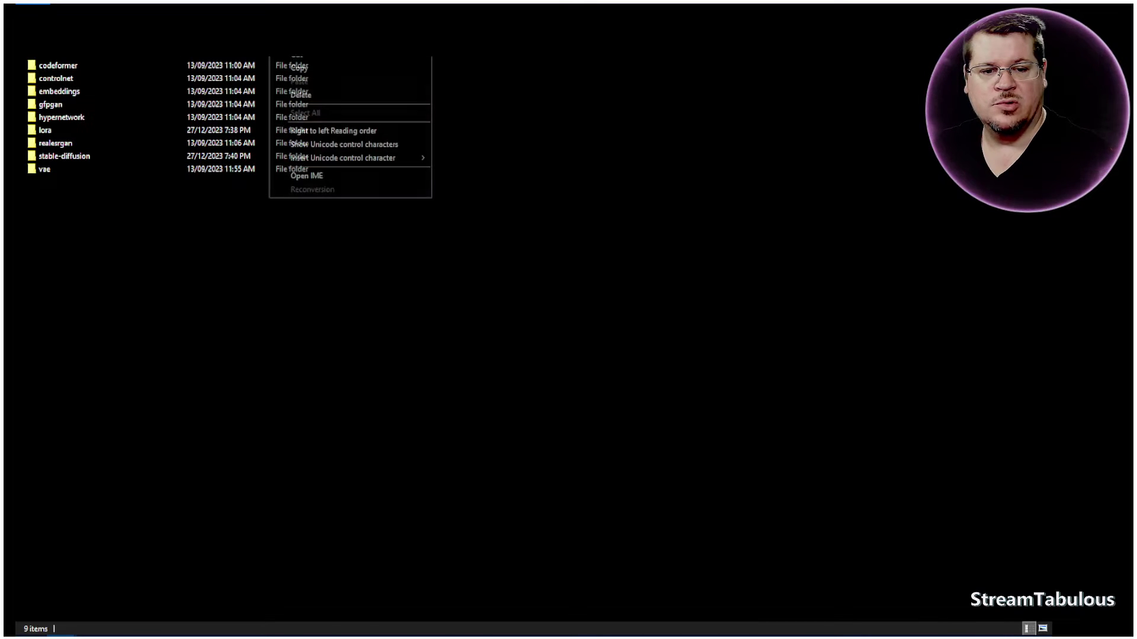
click(298, 69)
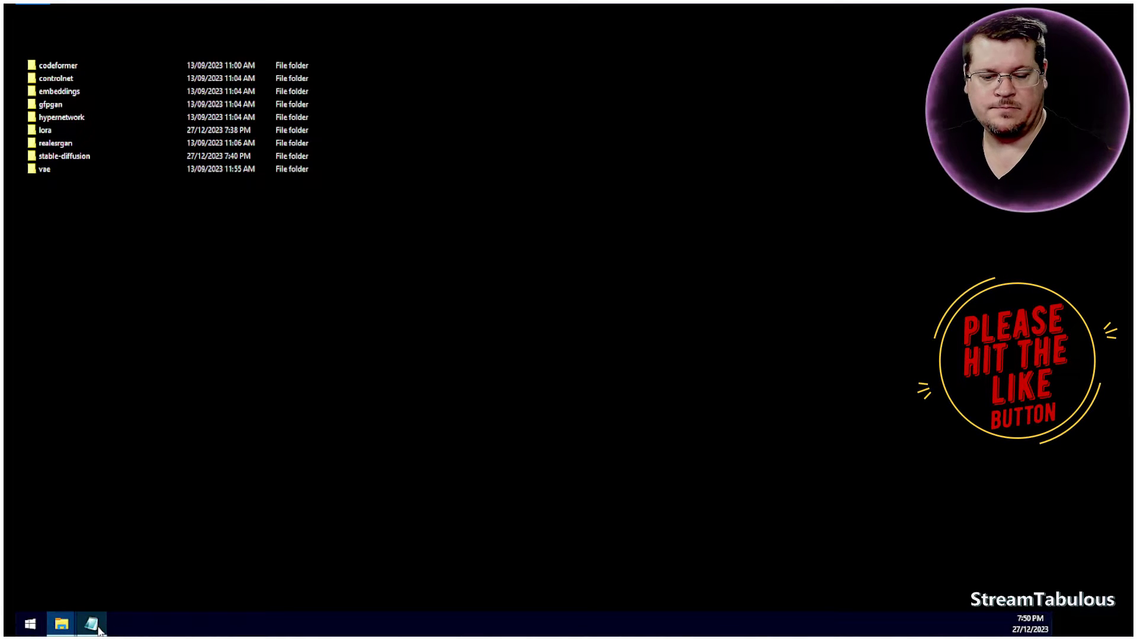
click(97, 628)
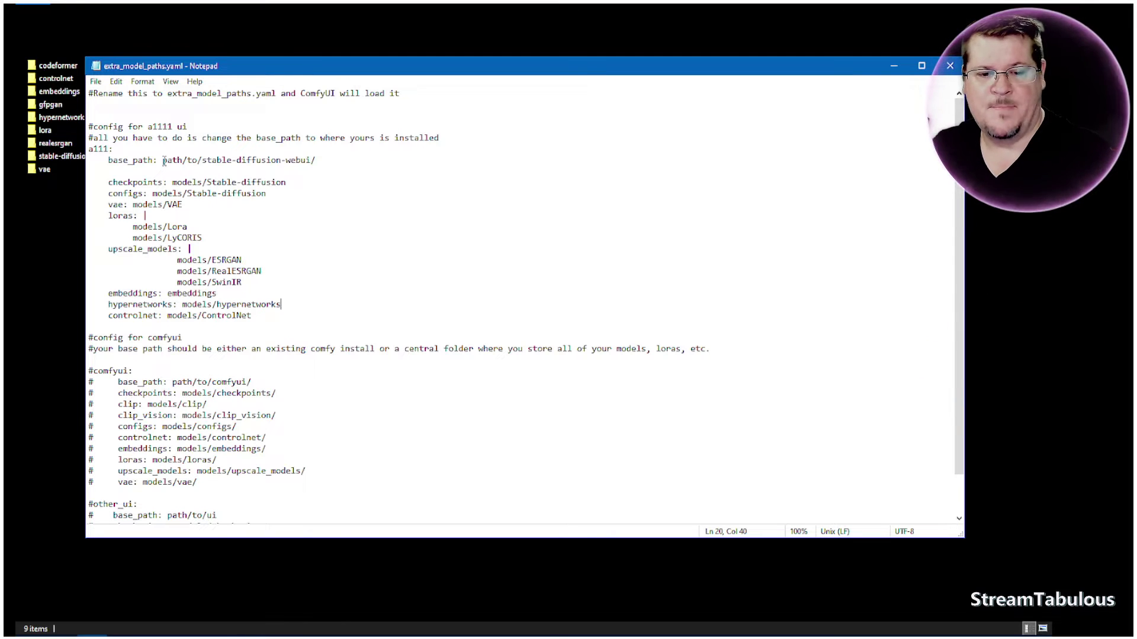
Replace the placeholder base_path with the pasted EasyDiffusion path
drag(163, 161, 321, 164)
right_click(322, 163)
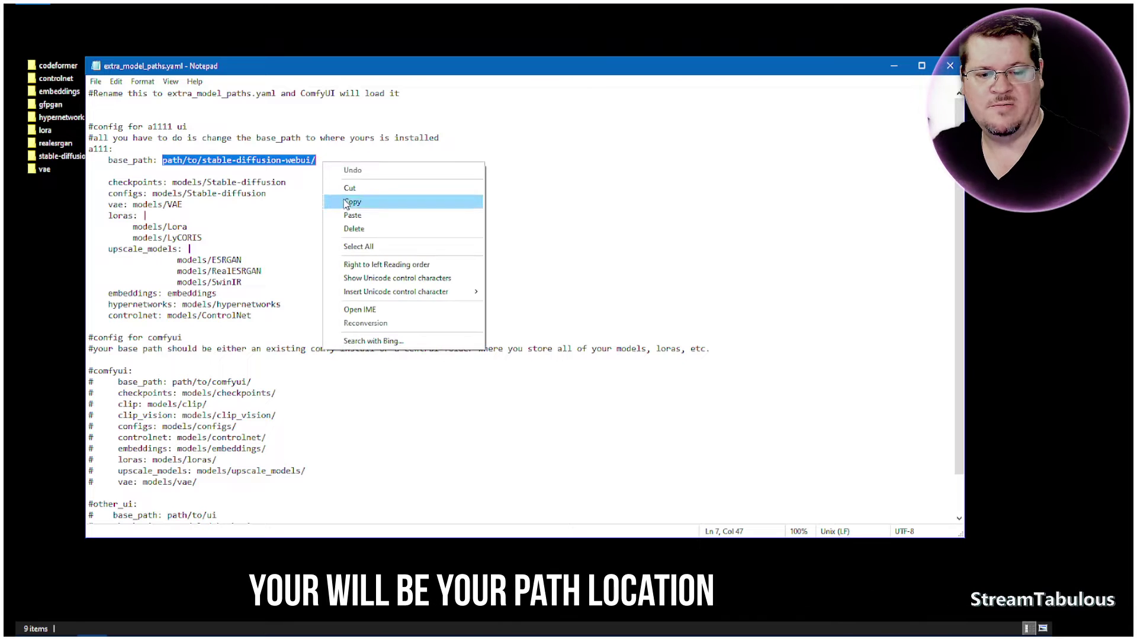
click(352, 215)
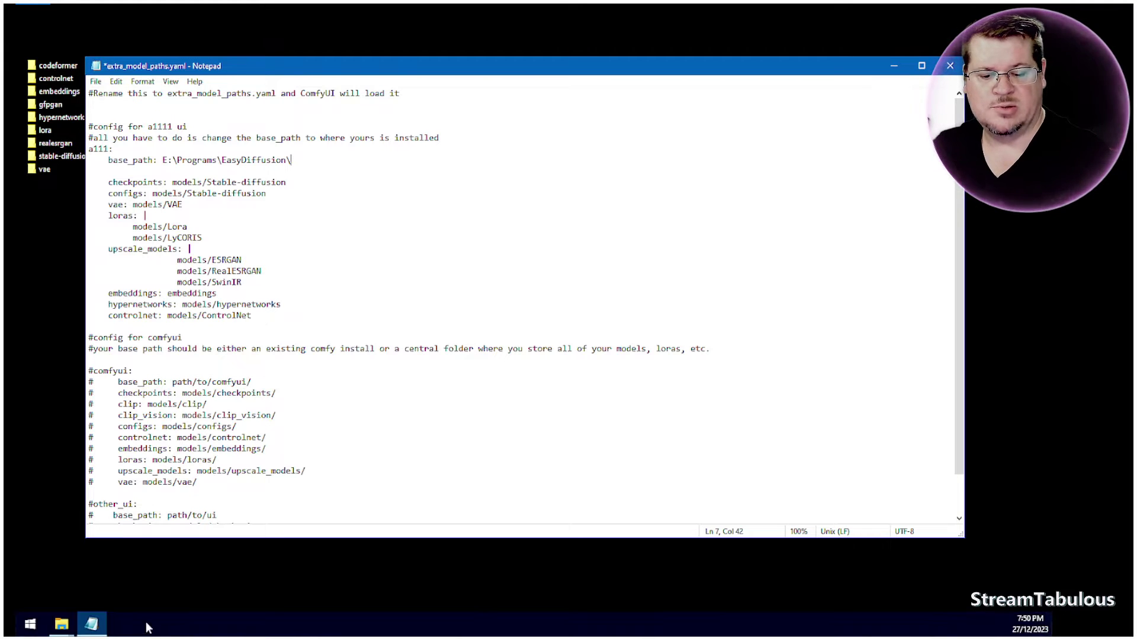
Copy the address of the models\stable-diffusion folder in File Explorer
mouse_move(62, 628)
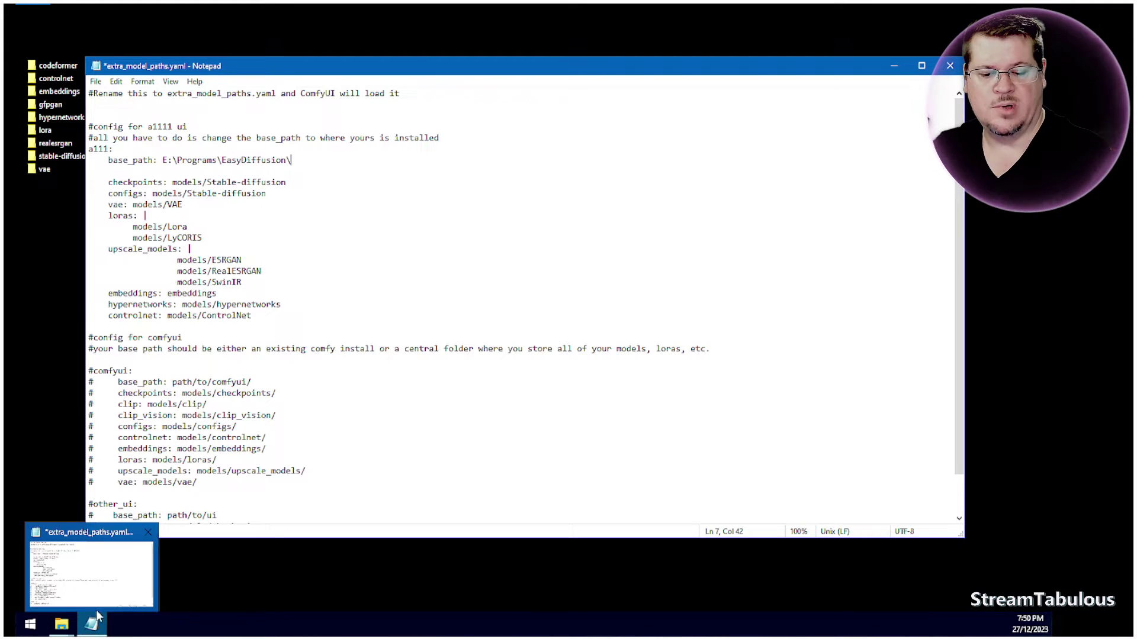
click(70, 585)
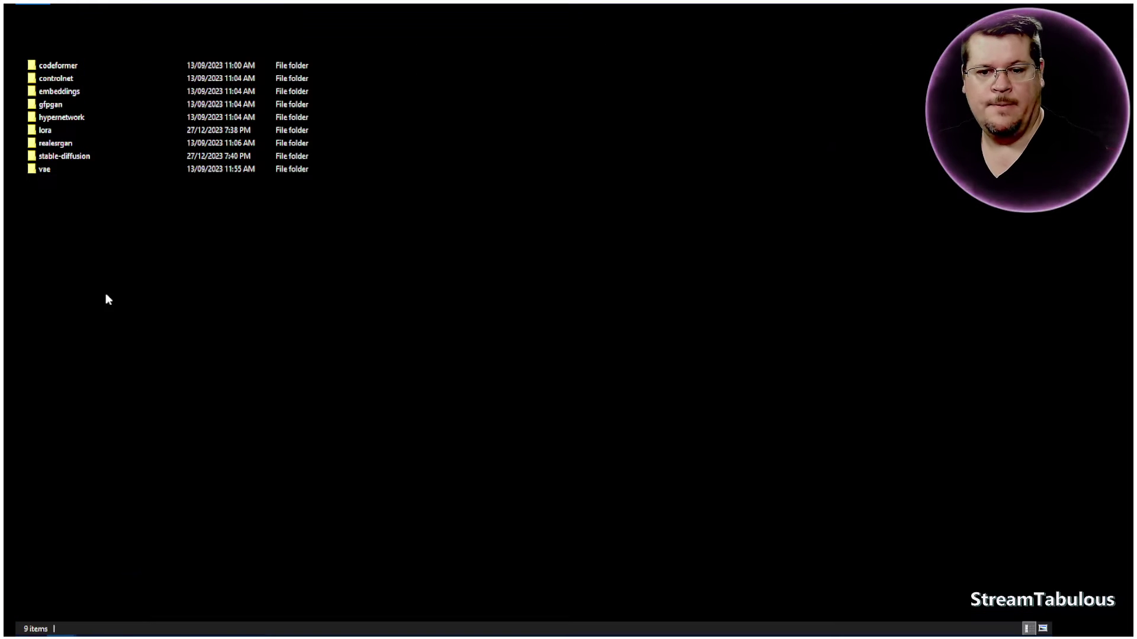
click(72, 161)
double_click(72, 159)
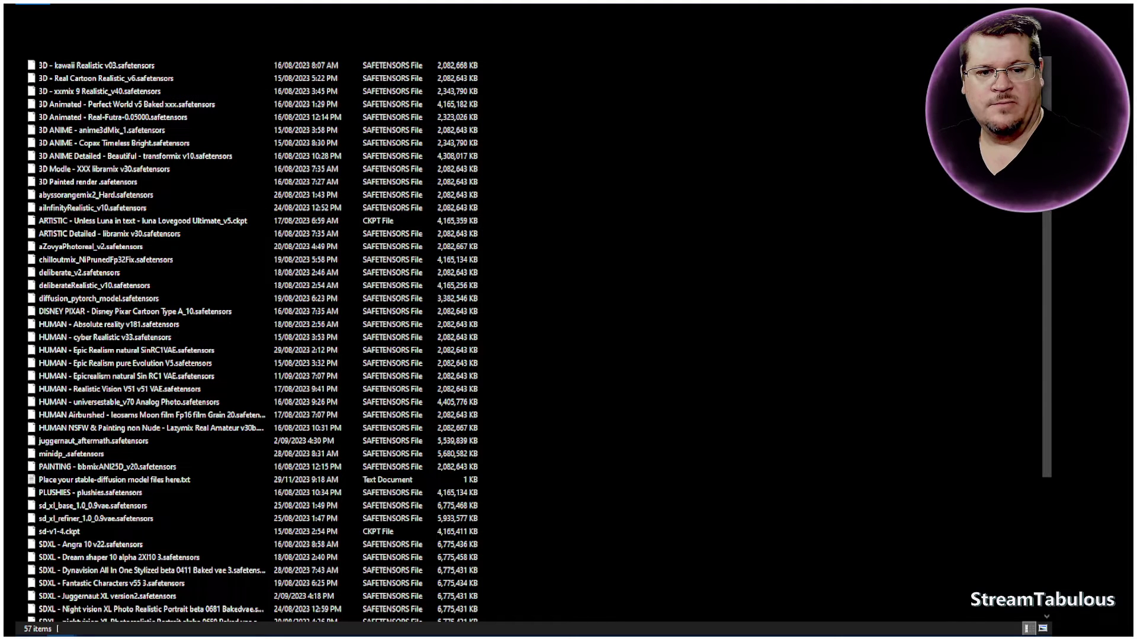
right_click(388, 58)
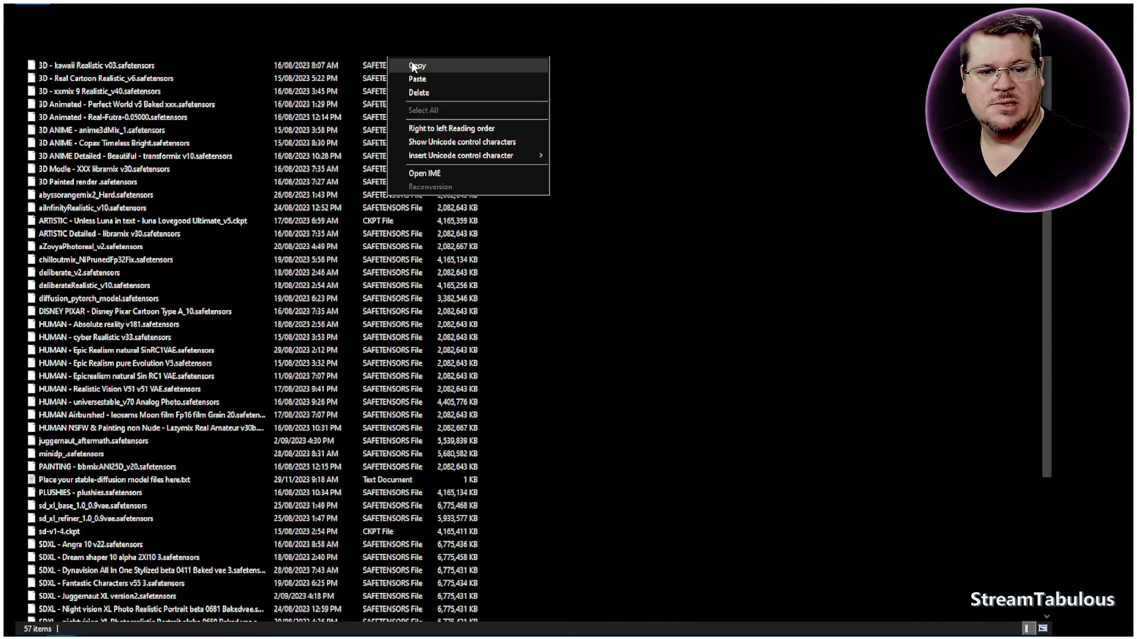
click(428, 44)
Replace the checkpoints value with E:\Programs\EasyDiffusion\models\stable-diffusion
key(alt+Left)
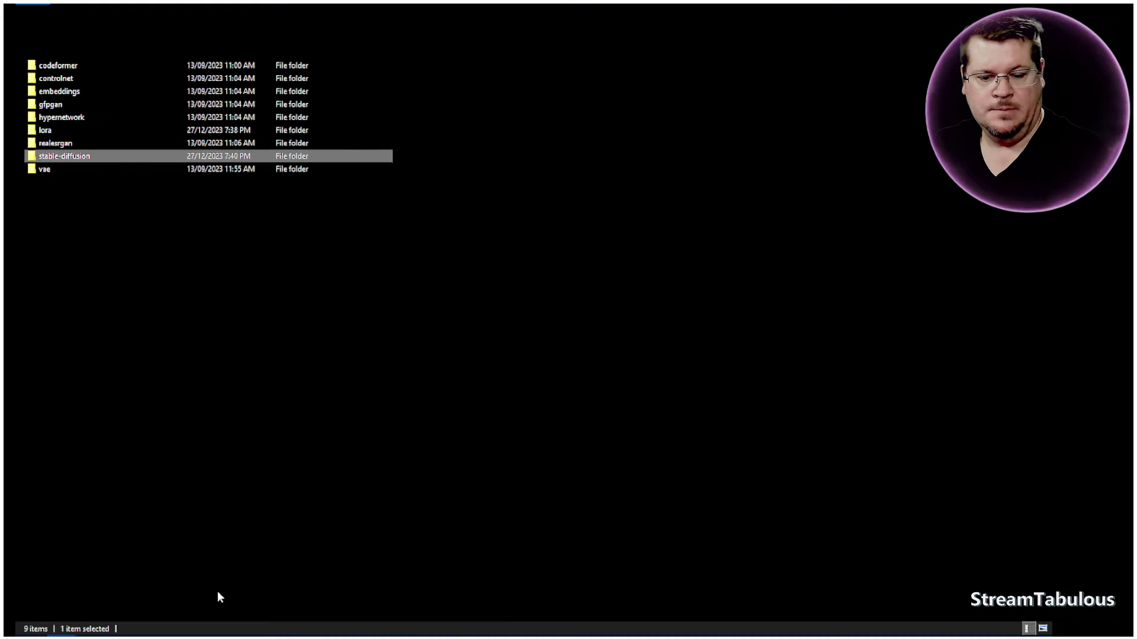
click(92, 625)
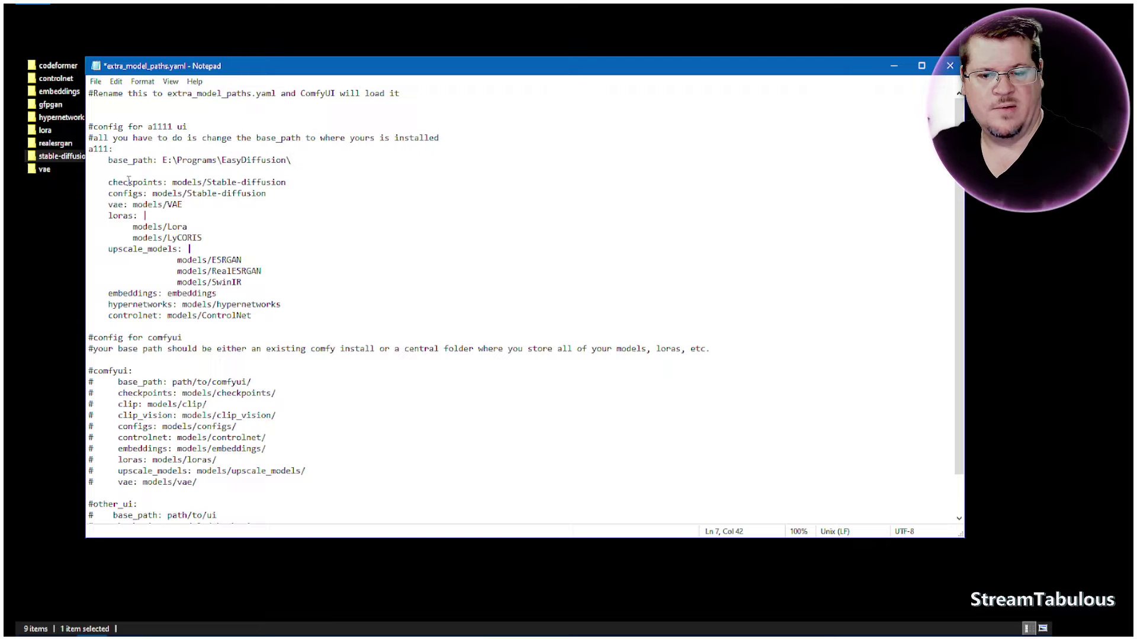
drag(285, 183, 178, 181)
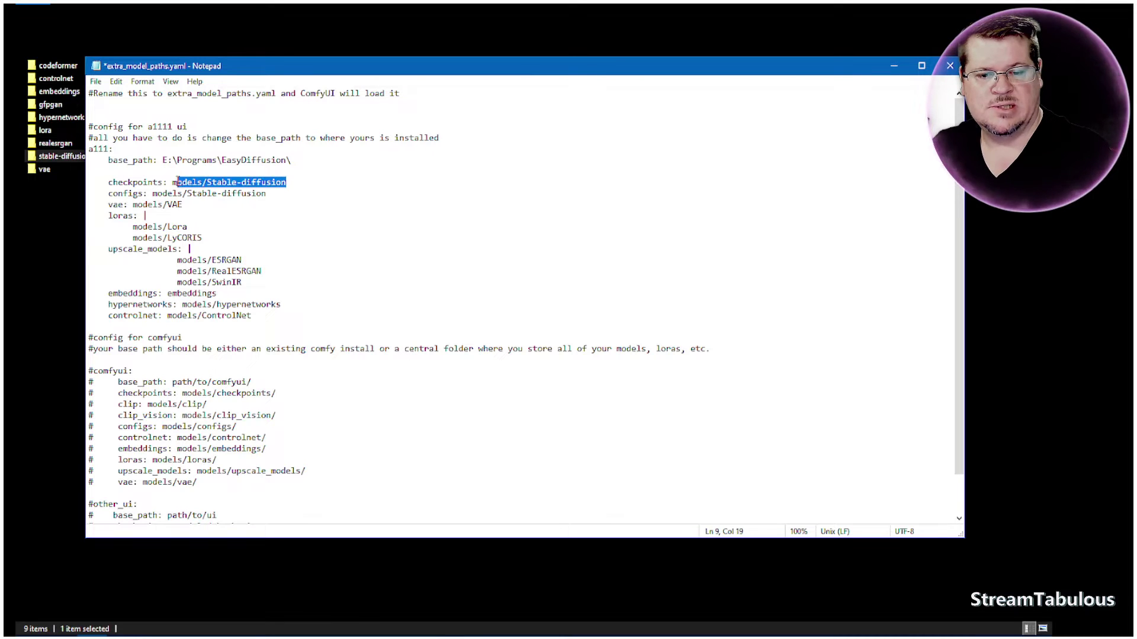
right_click(221, 181)
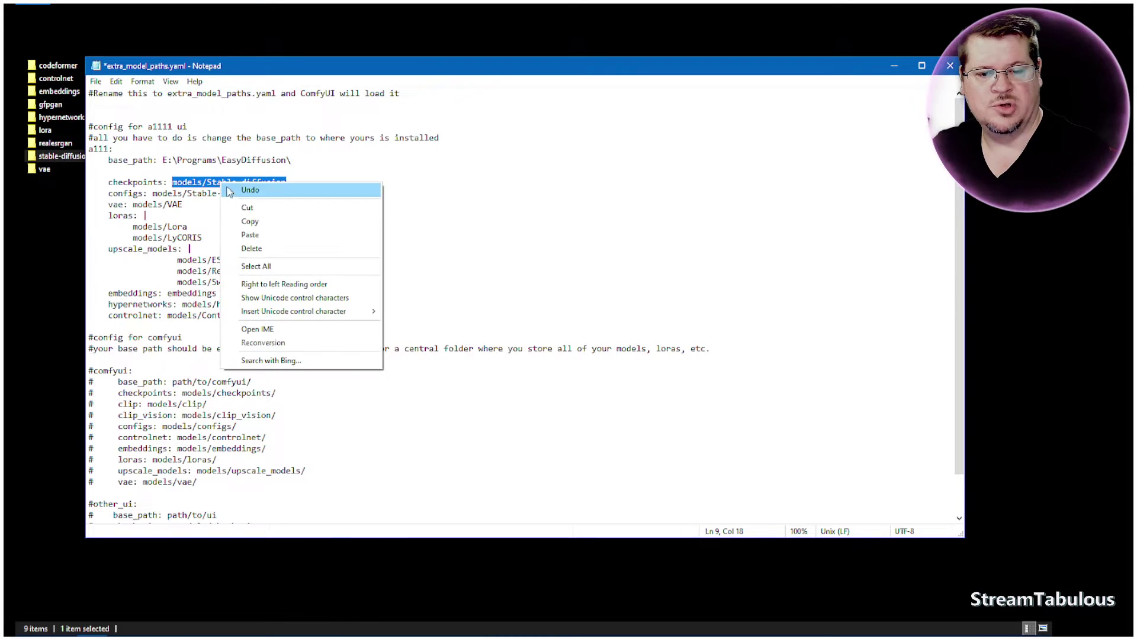
click(257, 235)
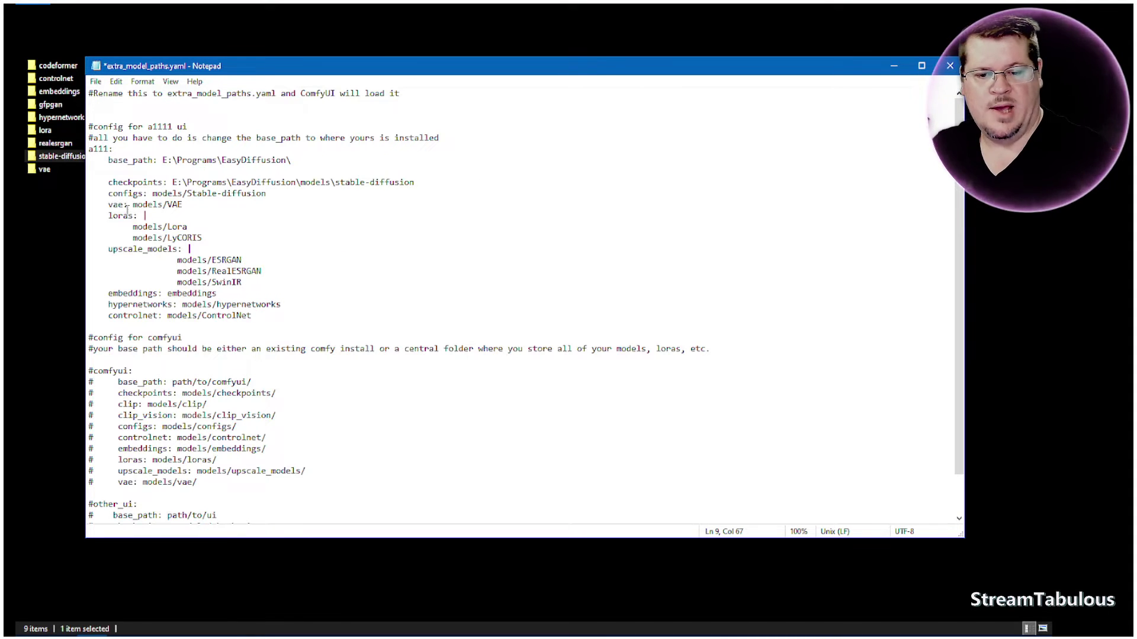
drag(190, 228, 133, 227)
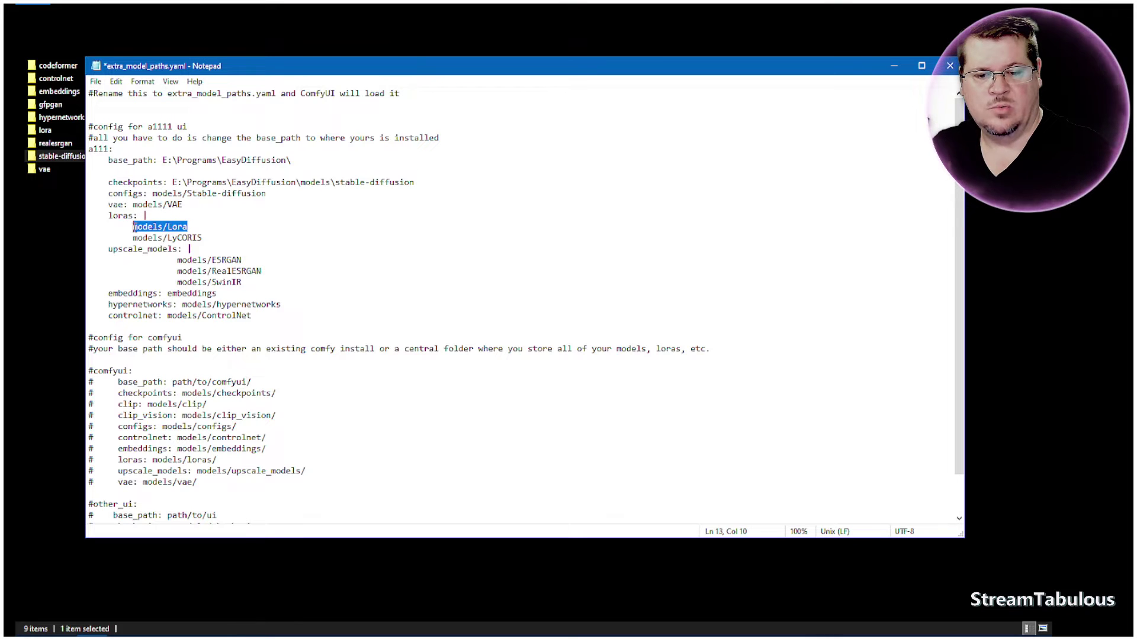
Replace the loras entry models/Lora with the copied Easy Diffusion lora folder path
click(61, 625)
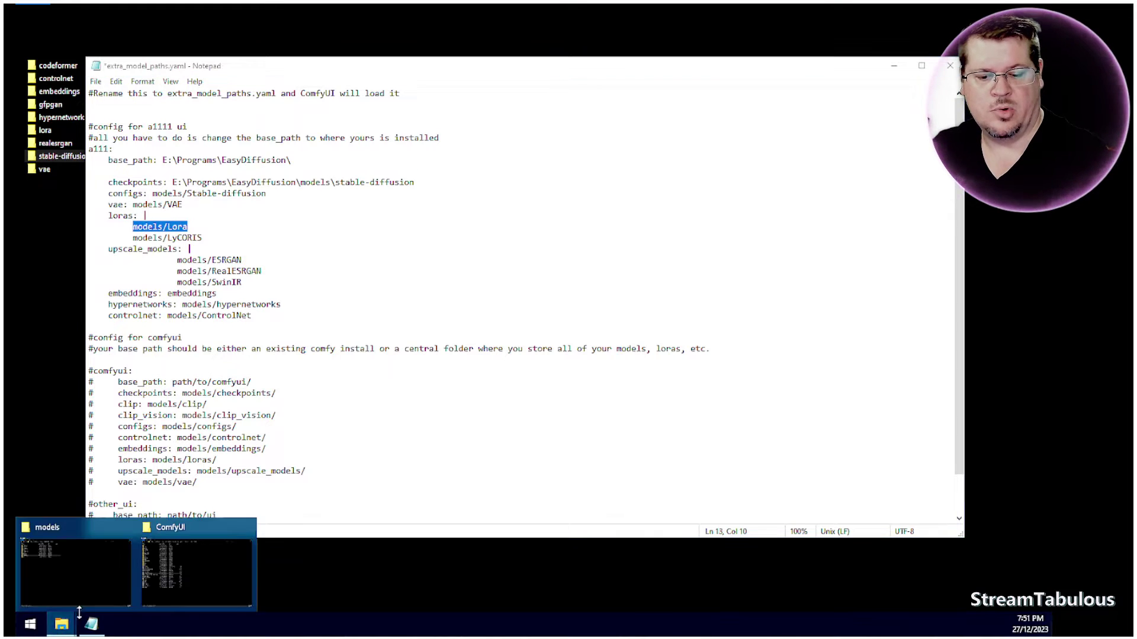
click(117, 542)
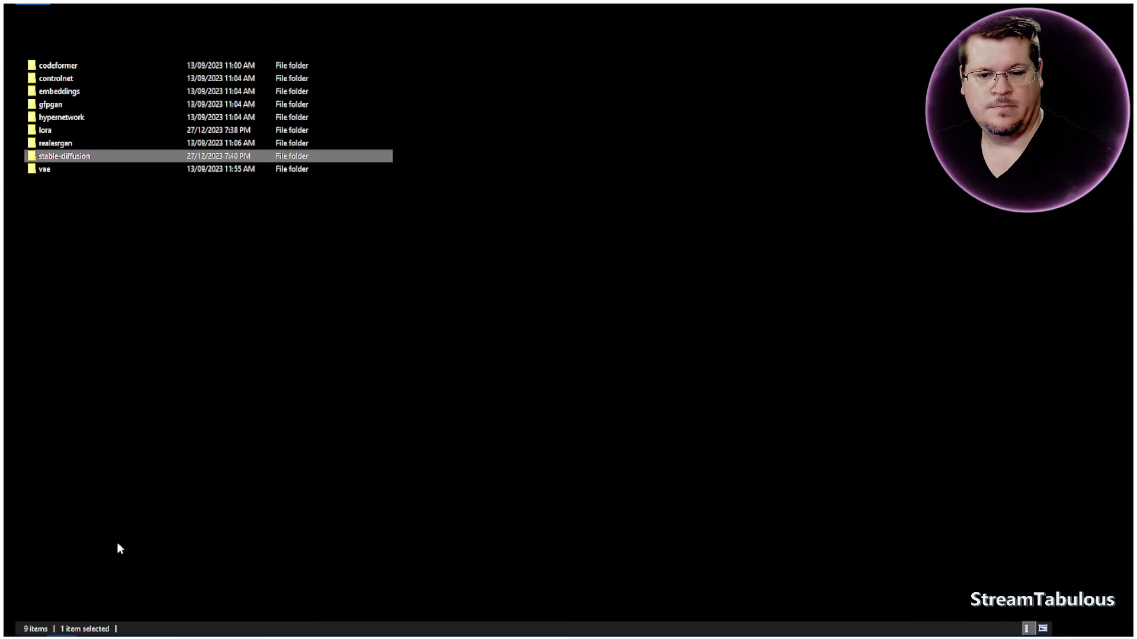
click(43, 133)
double_click(43, 132)
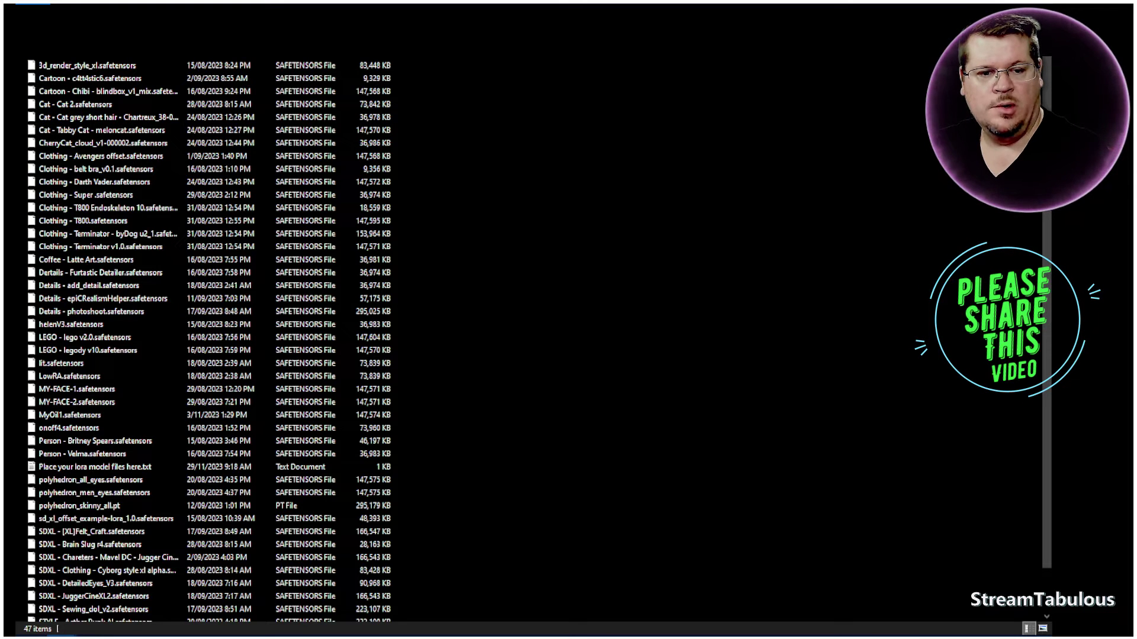
right_click(375, 32)
click(405, 69)
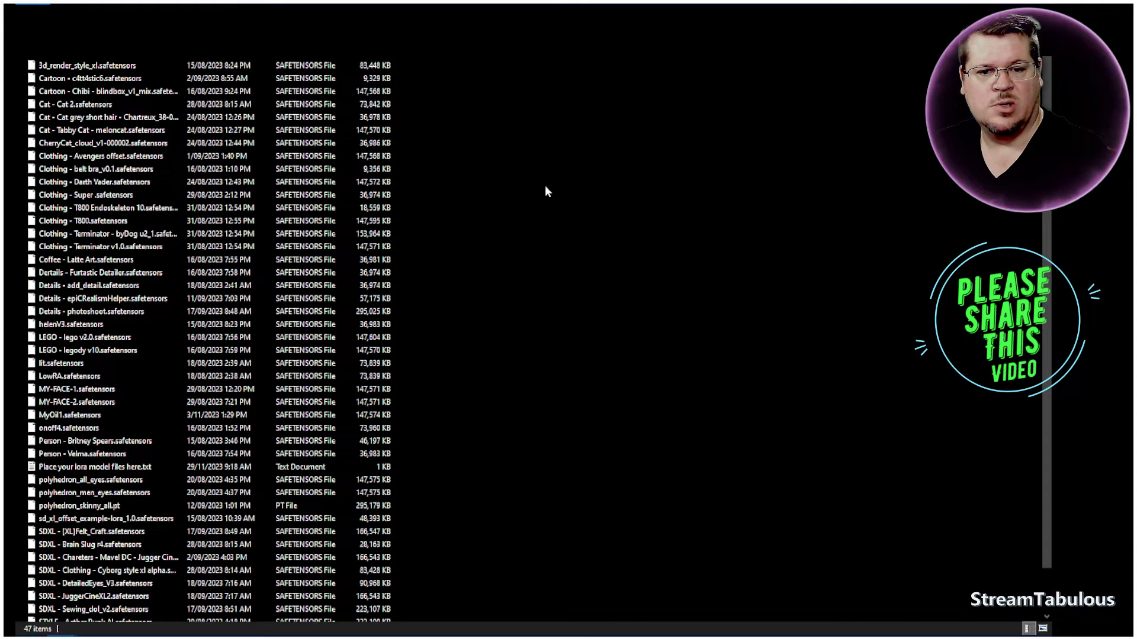
key(alt+Left)
click(91, 624)
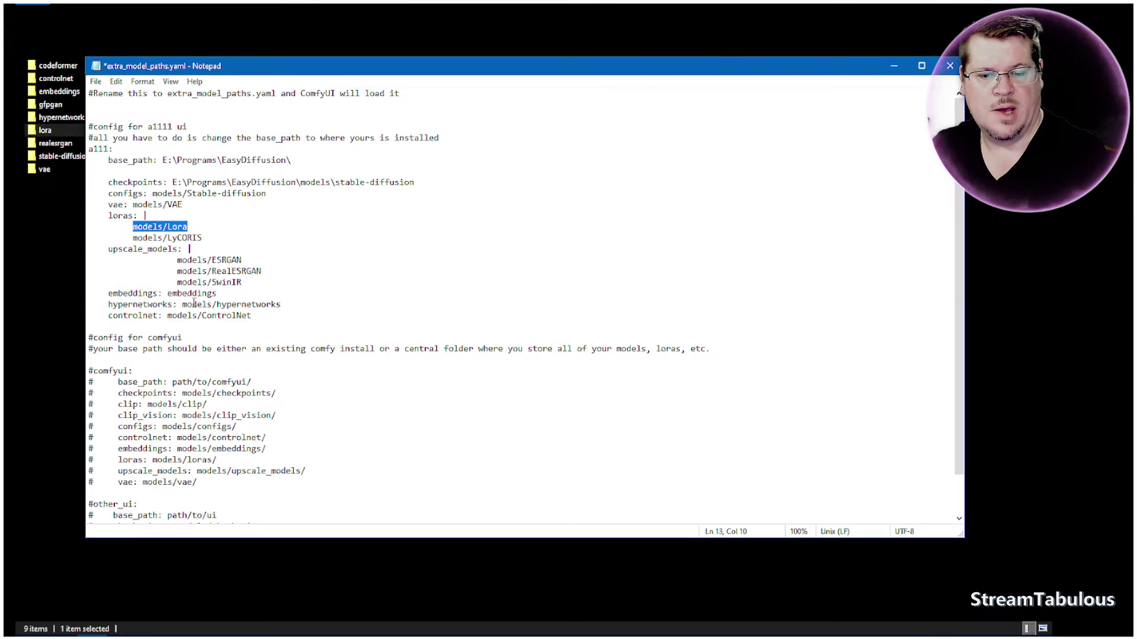
drag(188, 227, 132, 226)
right_click(143, 227)
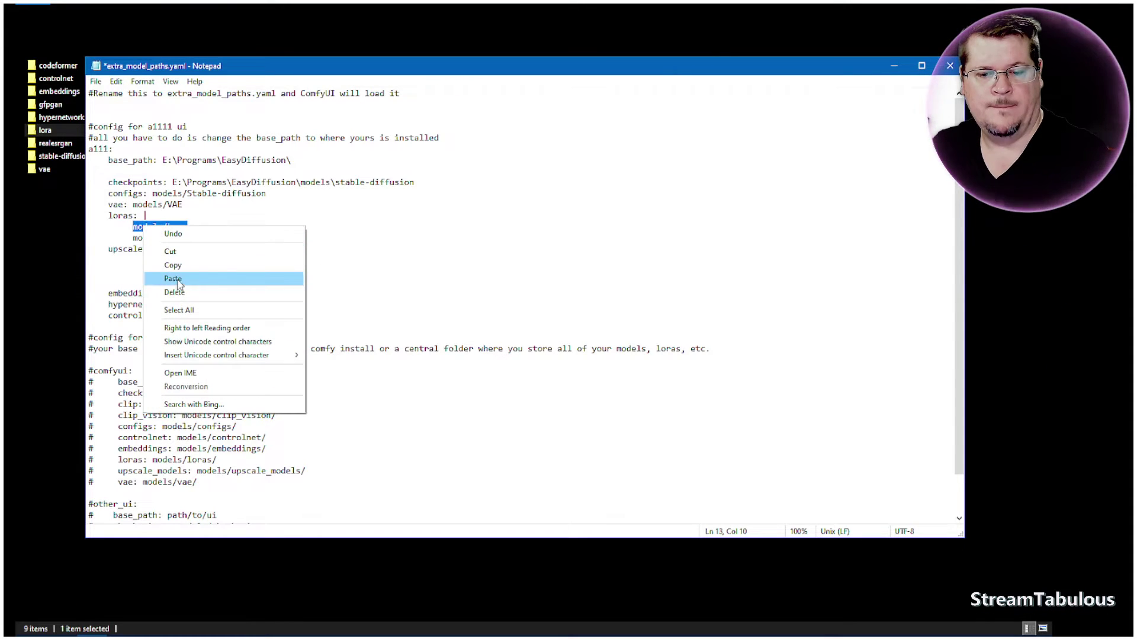
click(178, 280)
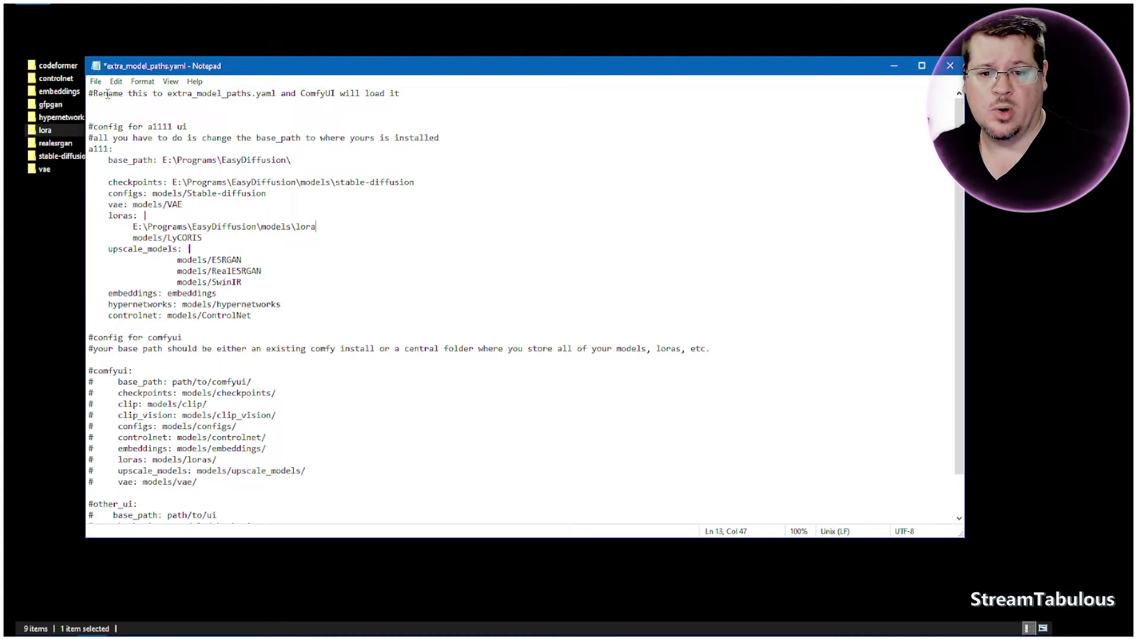
Save extra_model_paths.yaml and close Notepad
click(96, 81)
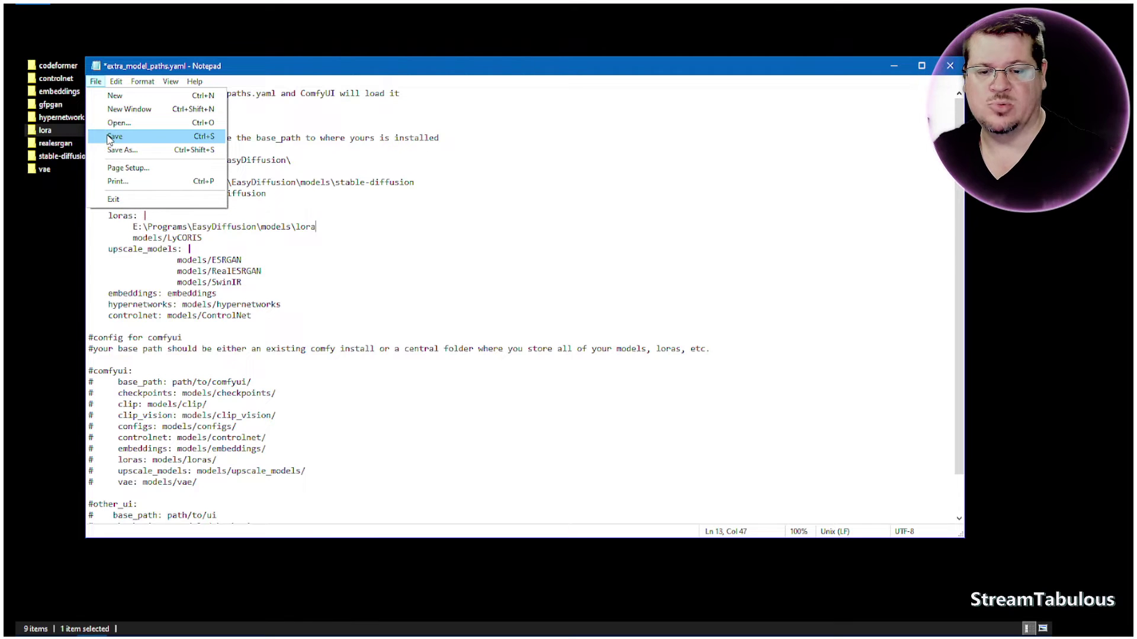
click(112, 139)
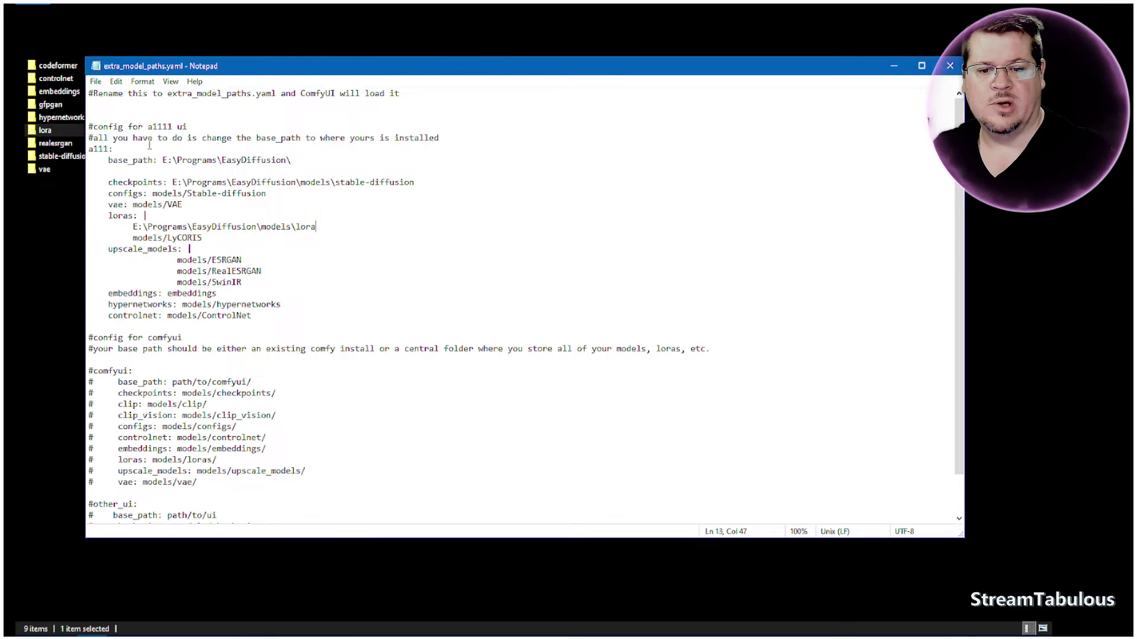
click(950, 62)
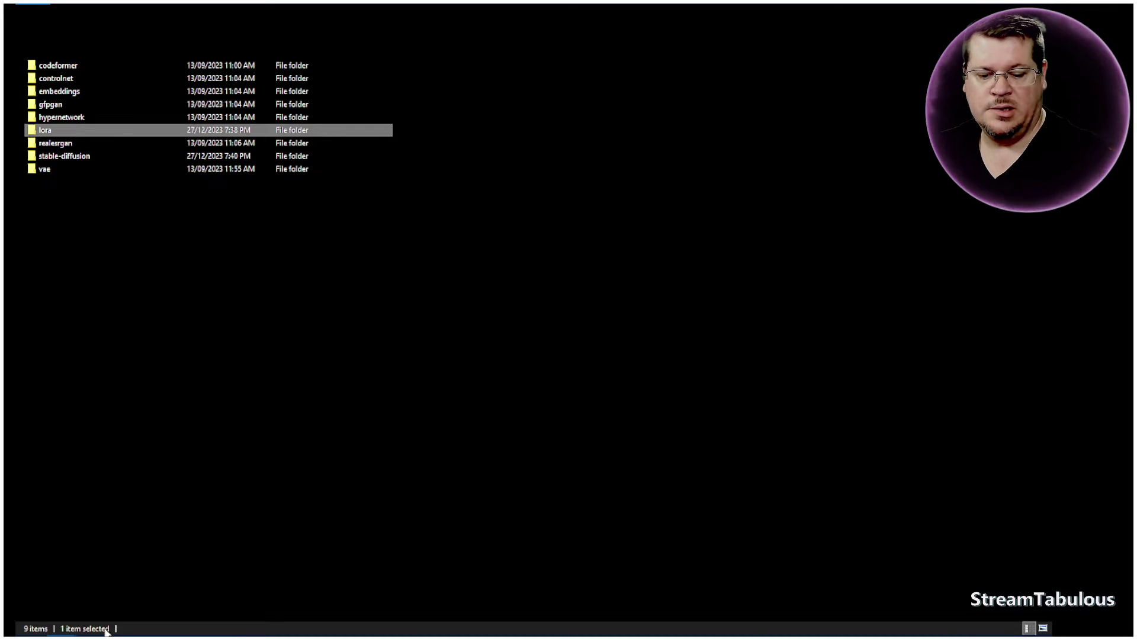
mouse_move(62, 626)
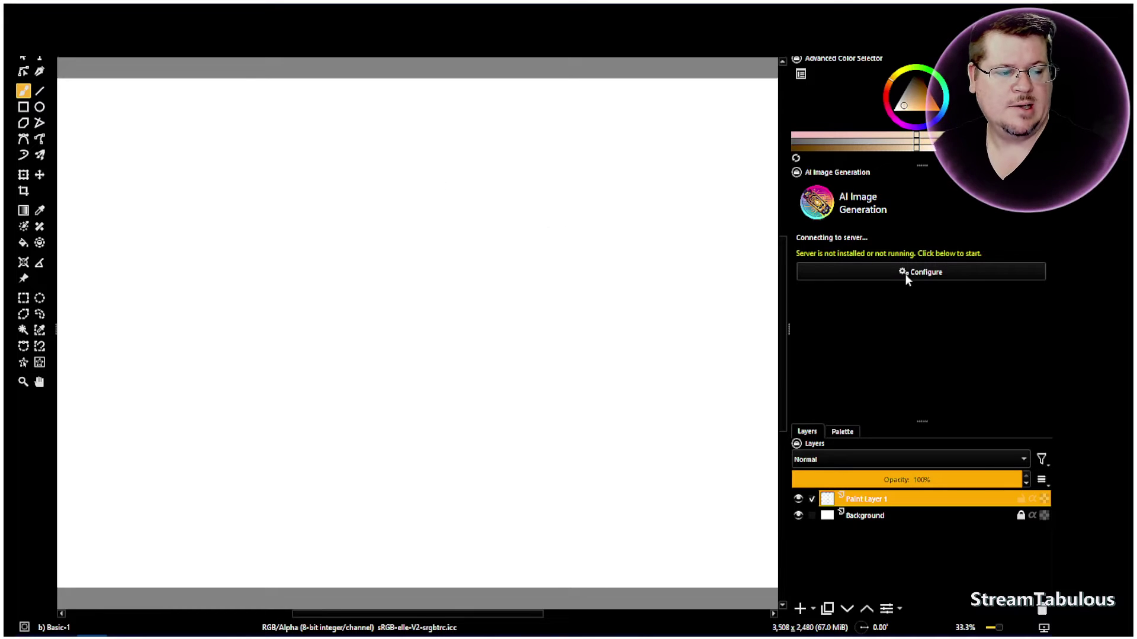
Open the AI plugin's Styles settings and browse the Model Checkpoint list for the shared models
click(926, 272)
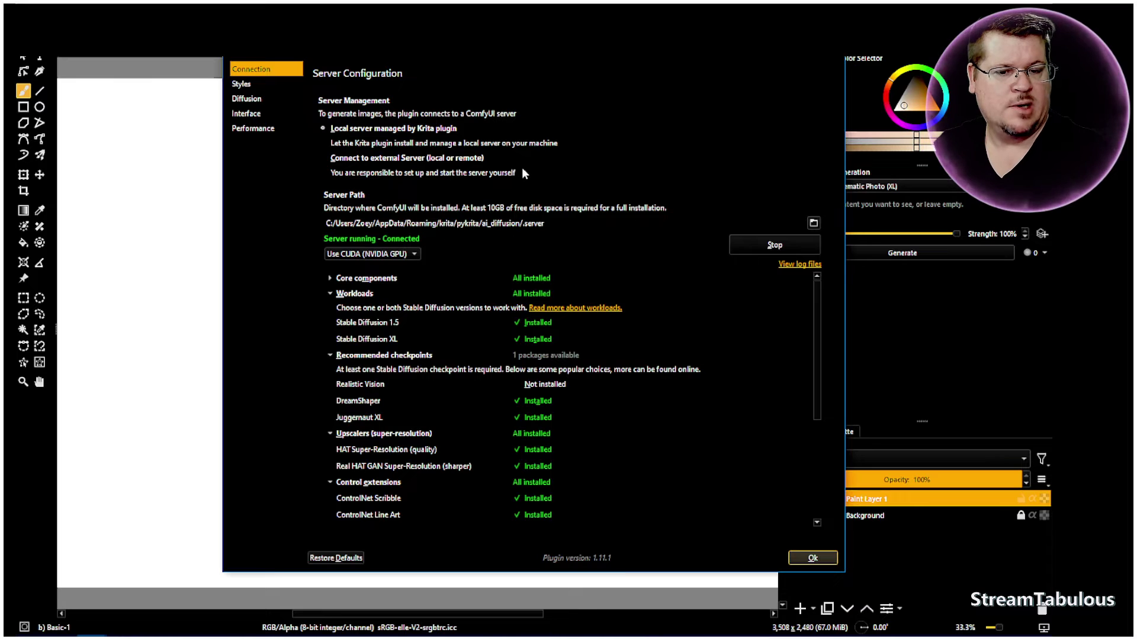
click(236, 84)
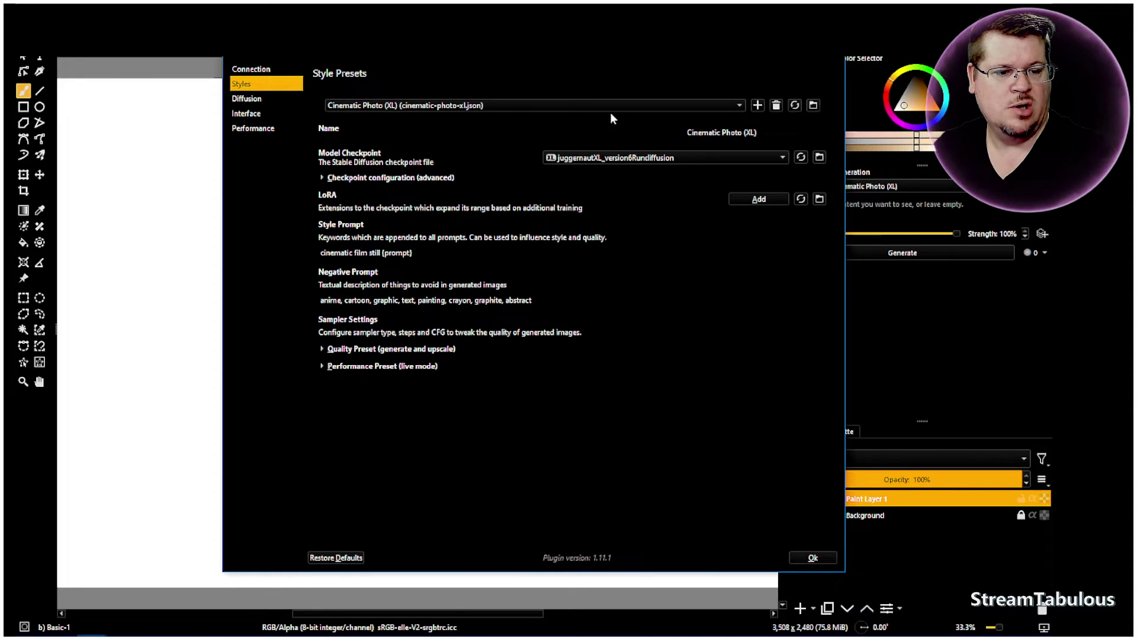
click(690, 158)
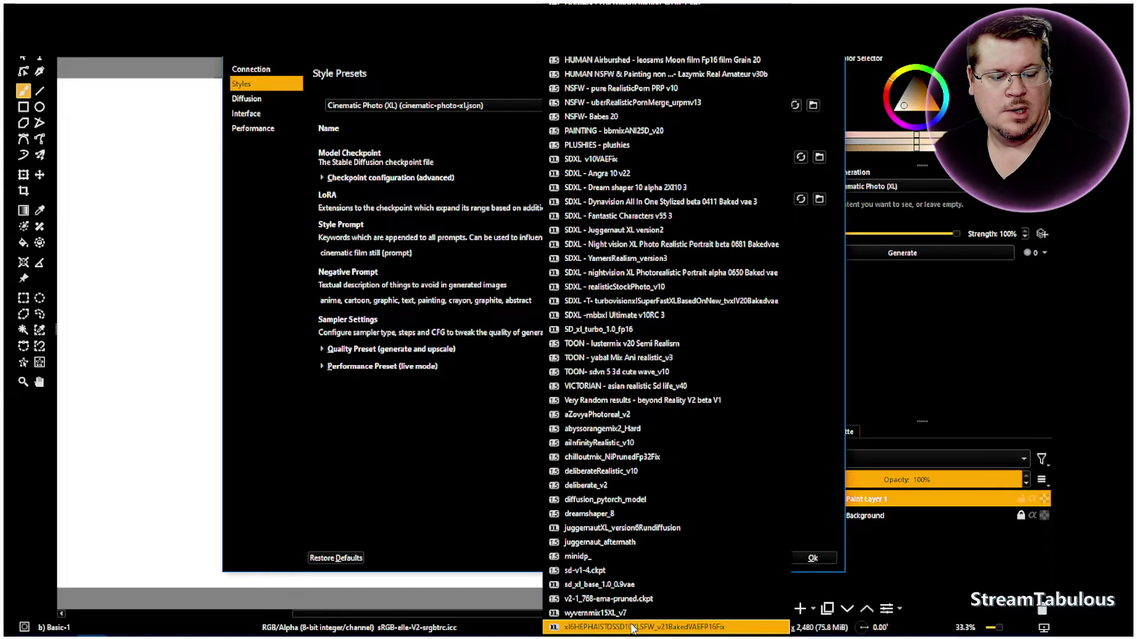
scroll(694, 83, up, 4)
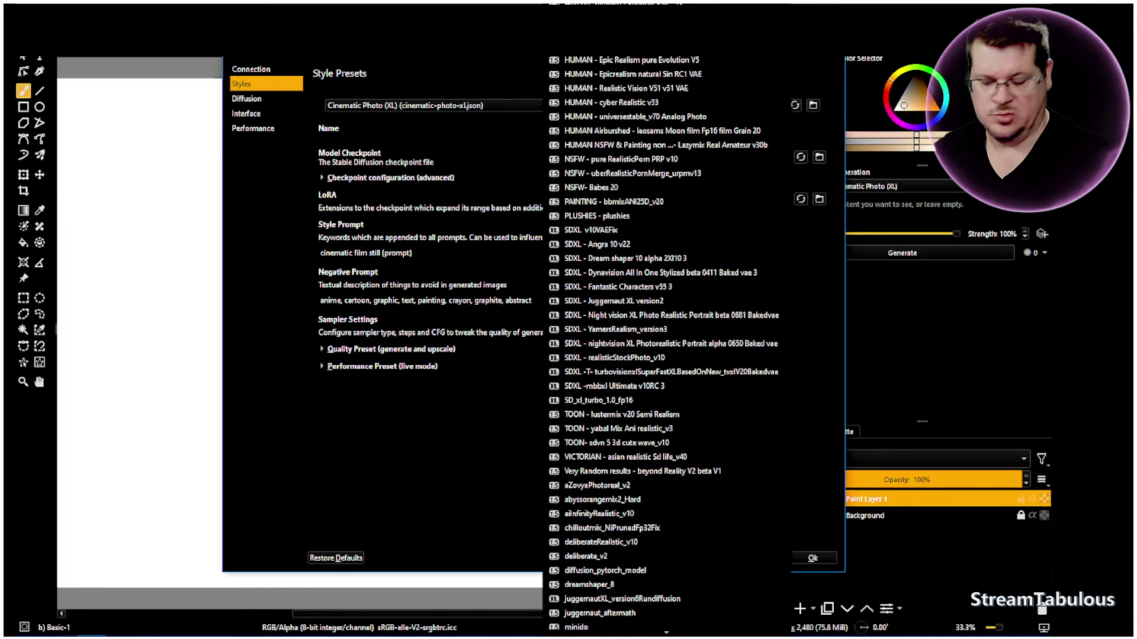
scroll(666, 296, up, 2)
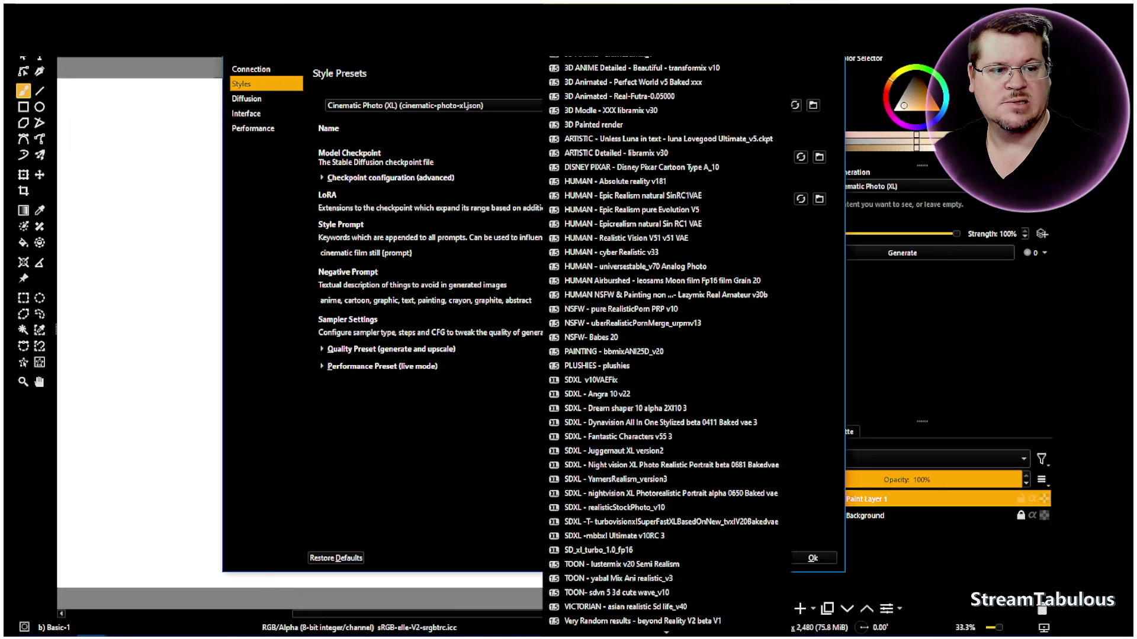
click(424, 469)
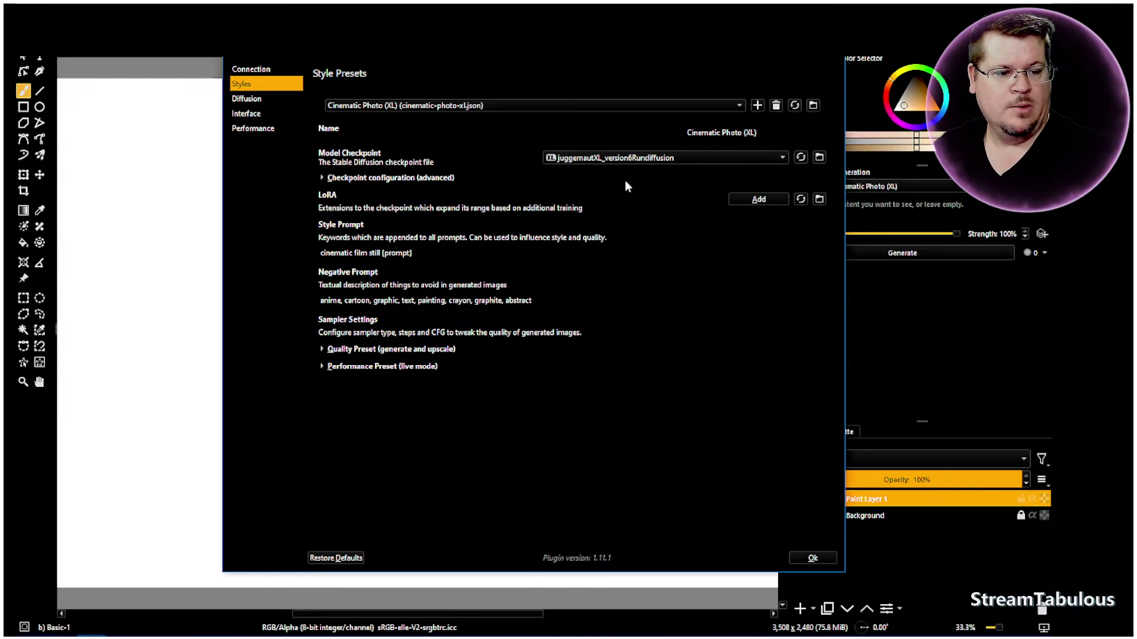
Expand the advanced checkpoint configuration, add an empty LoRA slot and browse the LoRA files
click(321, 177)
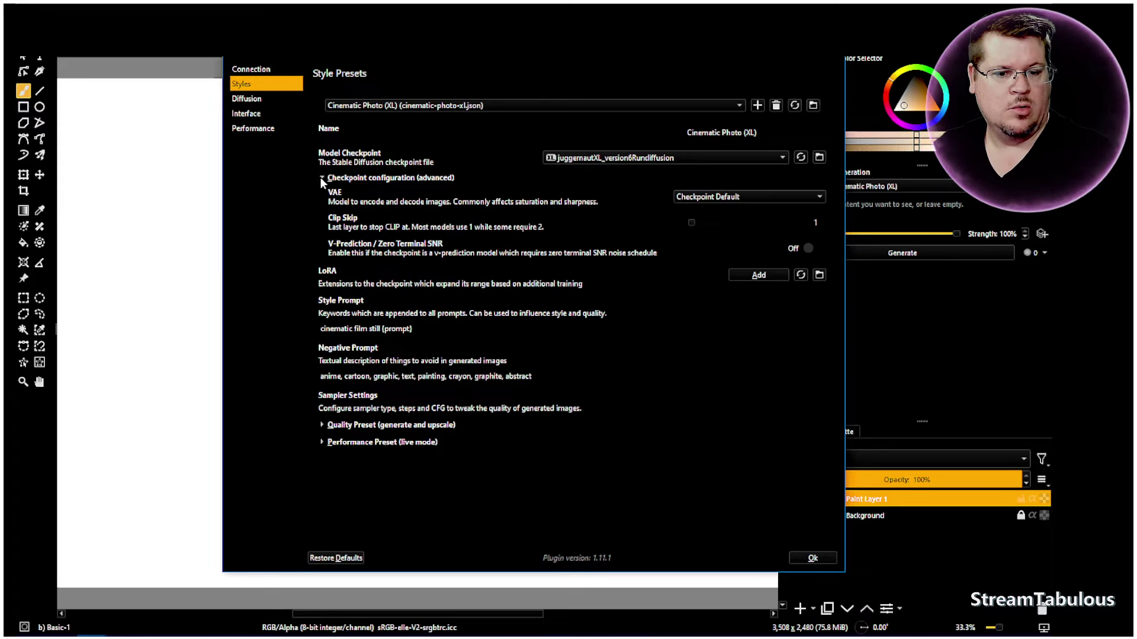
click(760, 275)
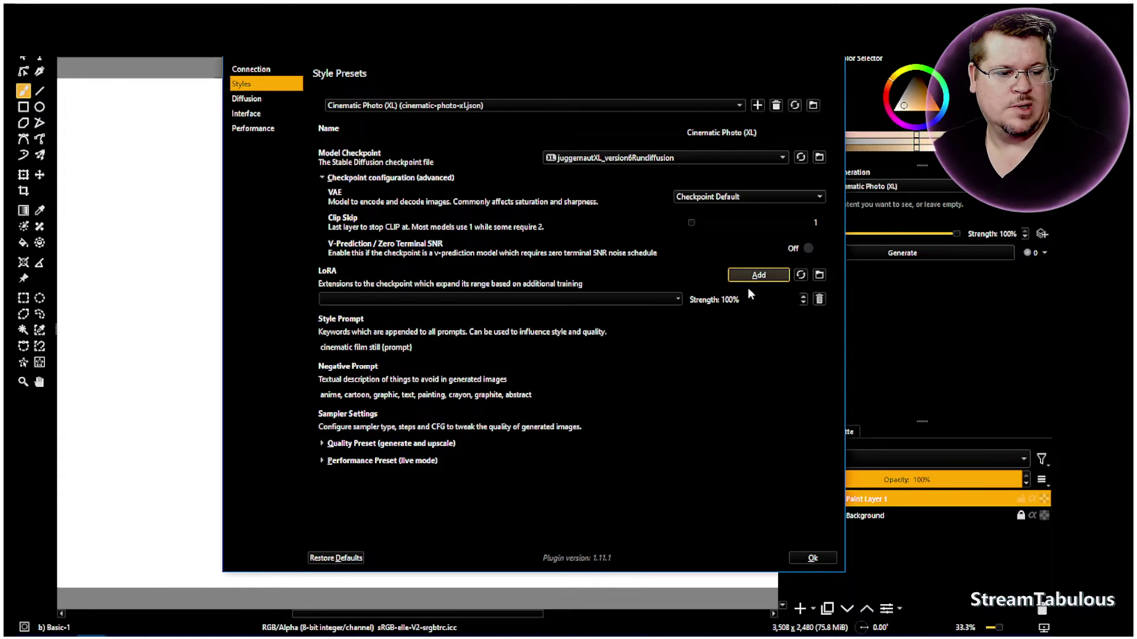
click(657, 299)
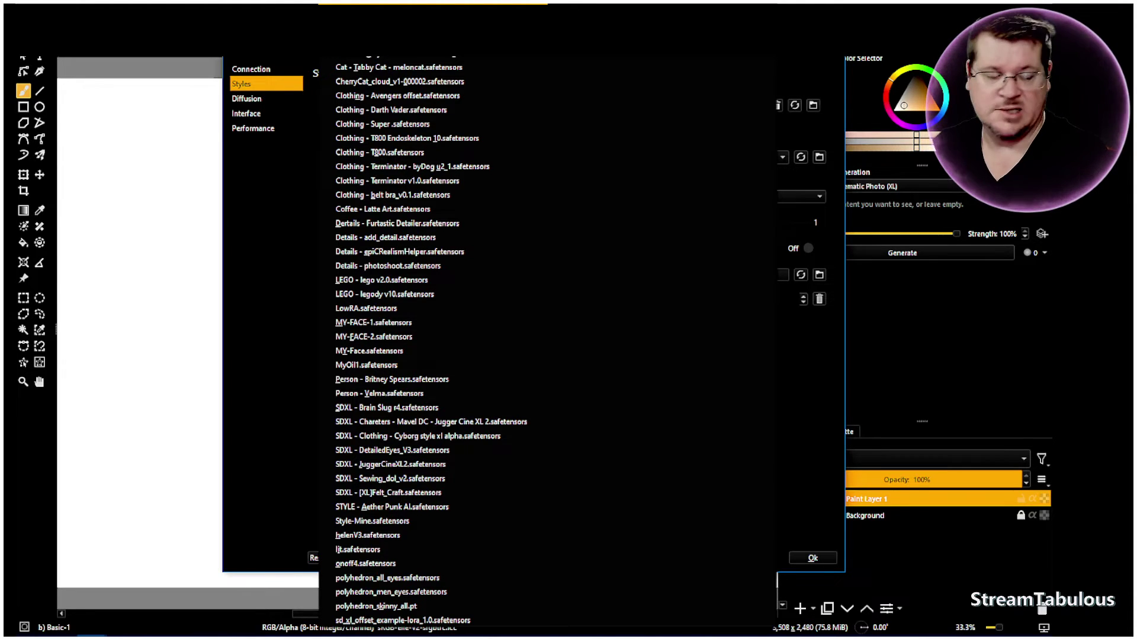
click(293, 181)
Review the checkpoint and LoRA lists, keeping juggernautXL_version6Rundiffusion, then close the settings
click(692, 163)
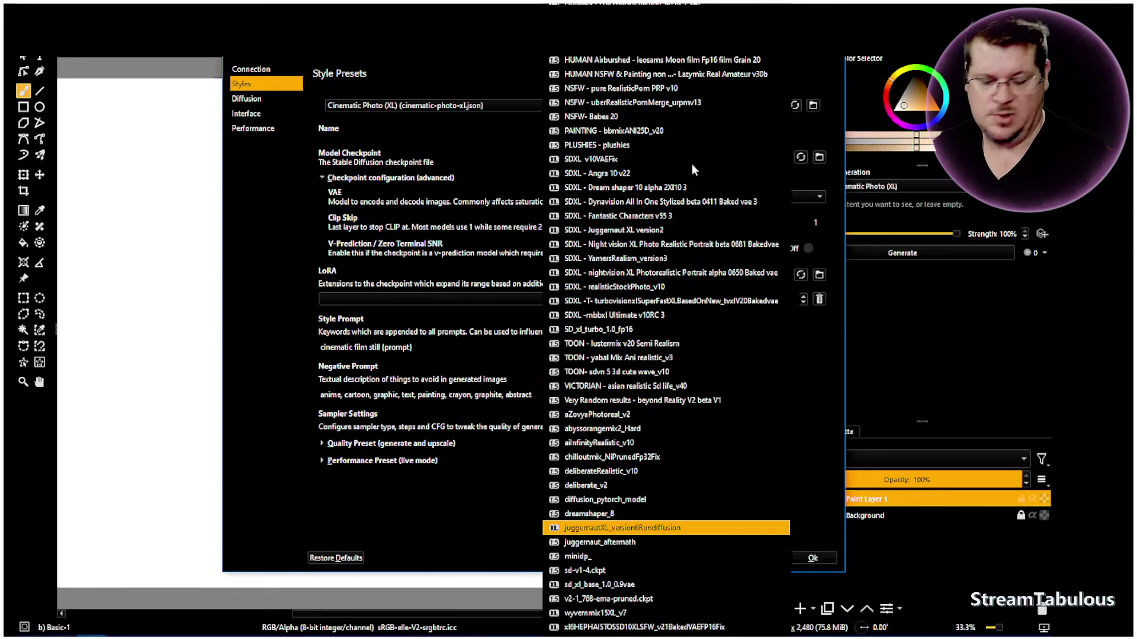
key(Up)
key(Up)
key(Up)
key(Up)
key(Up)
key(Up)
key(Up)
key(Up)
key(Up)
key(Up)
key(Up)
key(Up)
key(Up)
key(Up)
key(Up)
key(Up)
key(Up)
key(Up)
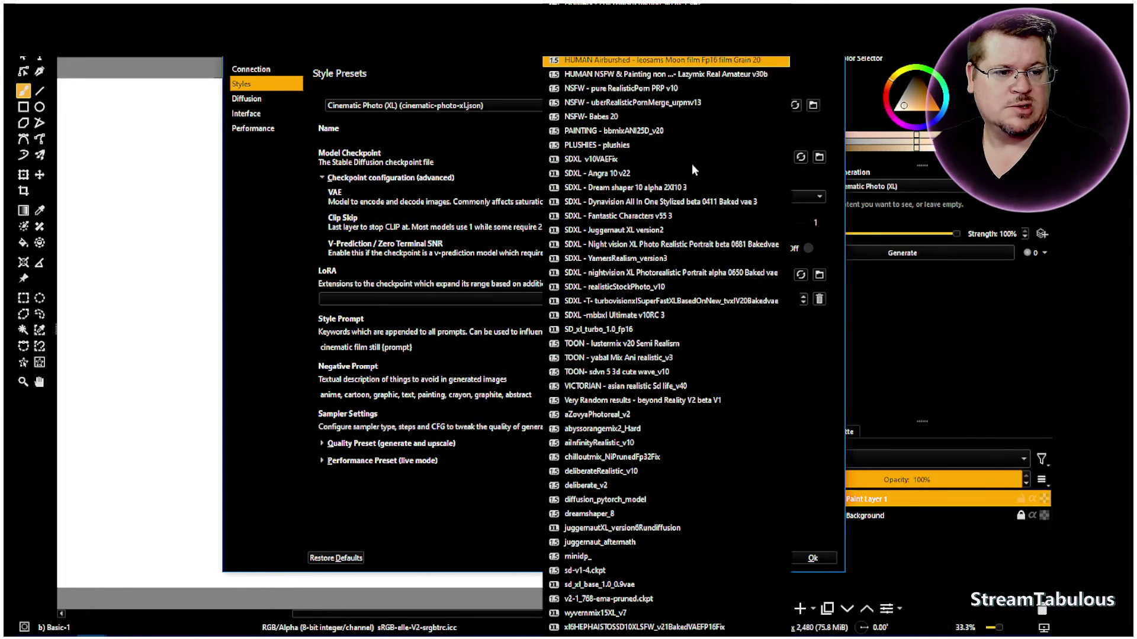
scroll(691, 164, up, 5)
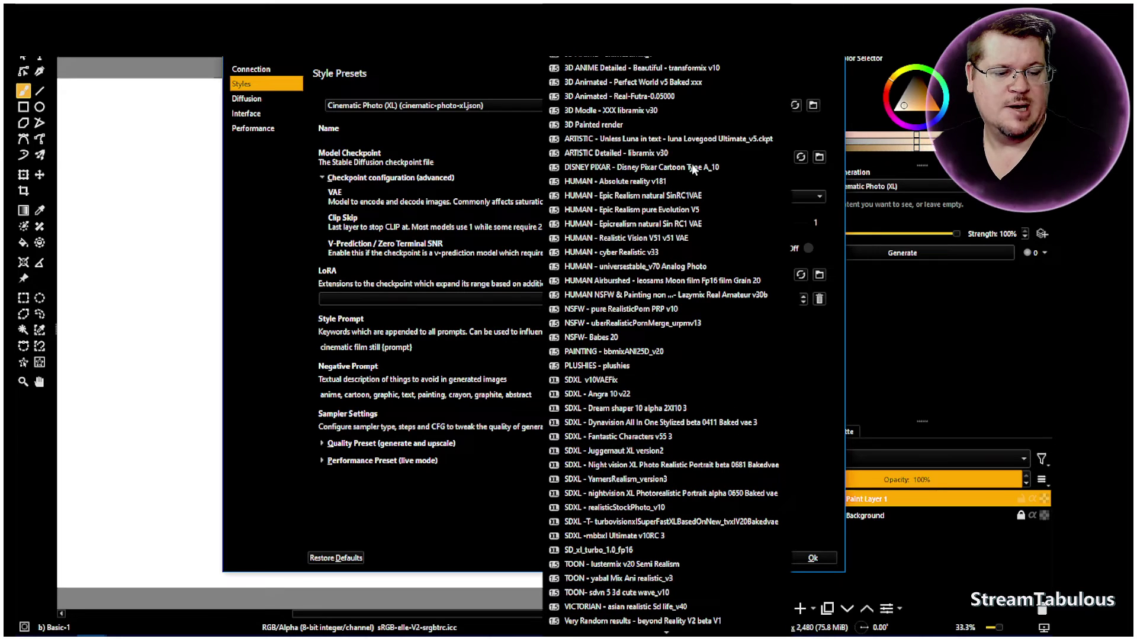
key(Down)
key(Down)
key(Down)
key(Down)
key(Down)
key(Down)
key(Down)
key(Down)
key(Down)
key(Down)
key(Down)
key(Down)
key(Down)
key(Down)
key(Down)
key(Down)
key(Down)
key(Down)
key(Down)
key(Down)
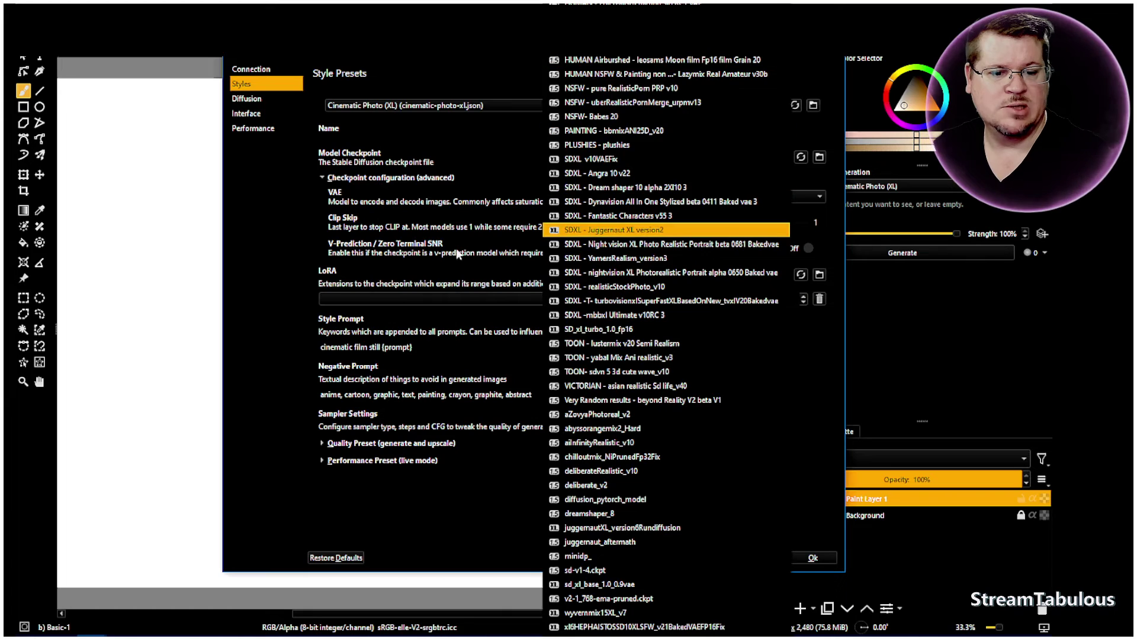
click(262, 273)
click(581, 297)
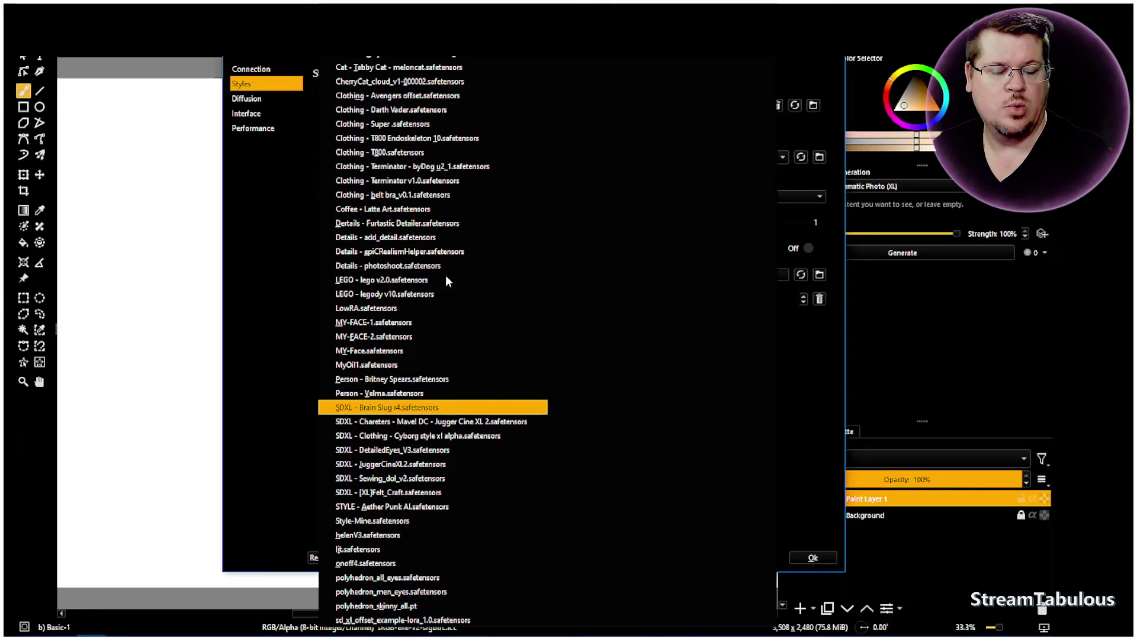
click(279, 275)
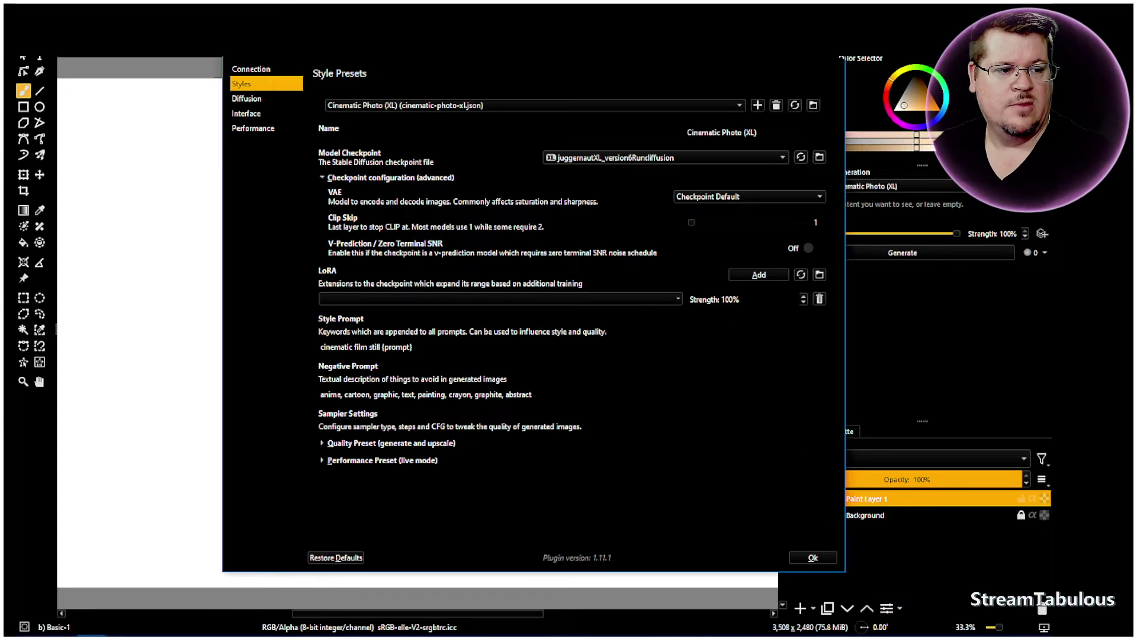
key(Escape)
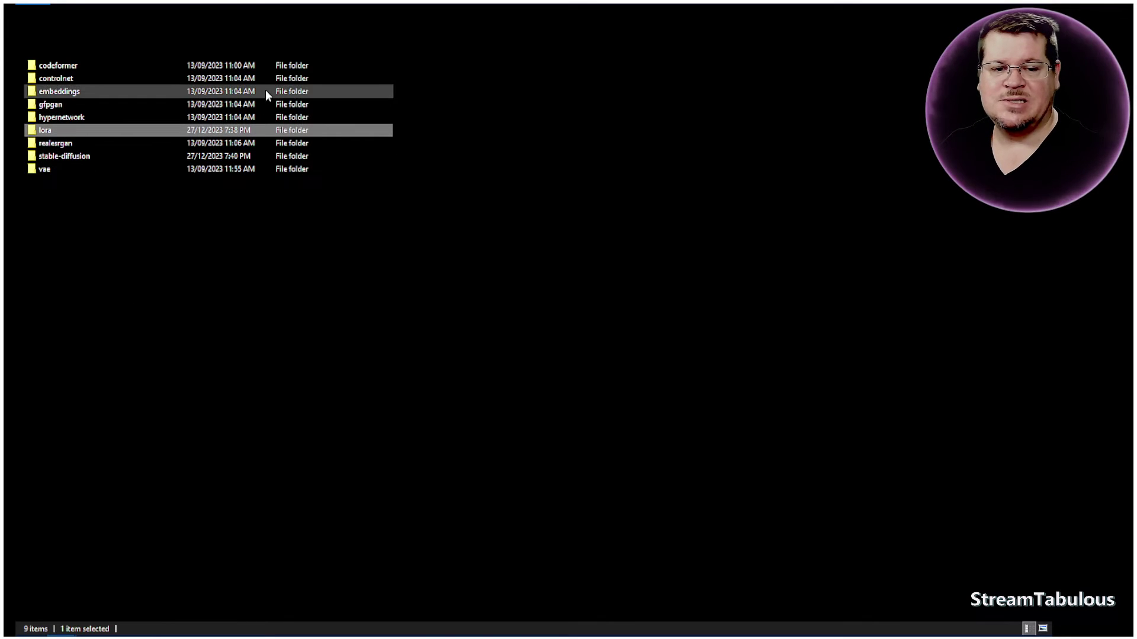
Browse the checkpoint files in the stable-diffusion folder, then go back to the Easy Diffusion models folder
double_click(59, 157)
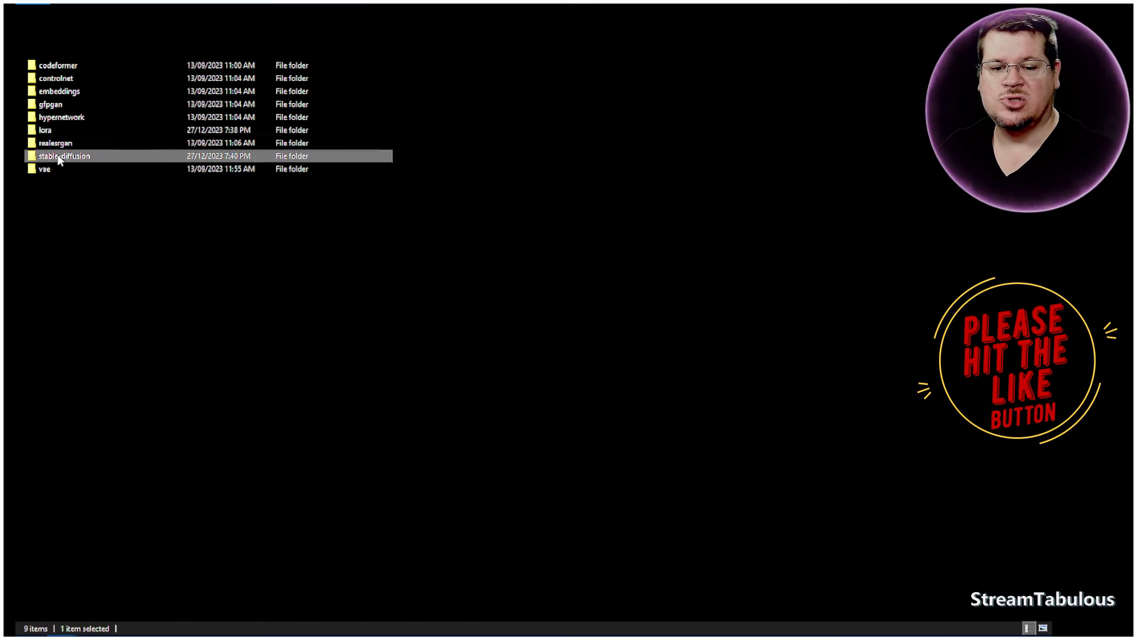
scroll(118, 172, down, 1)
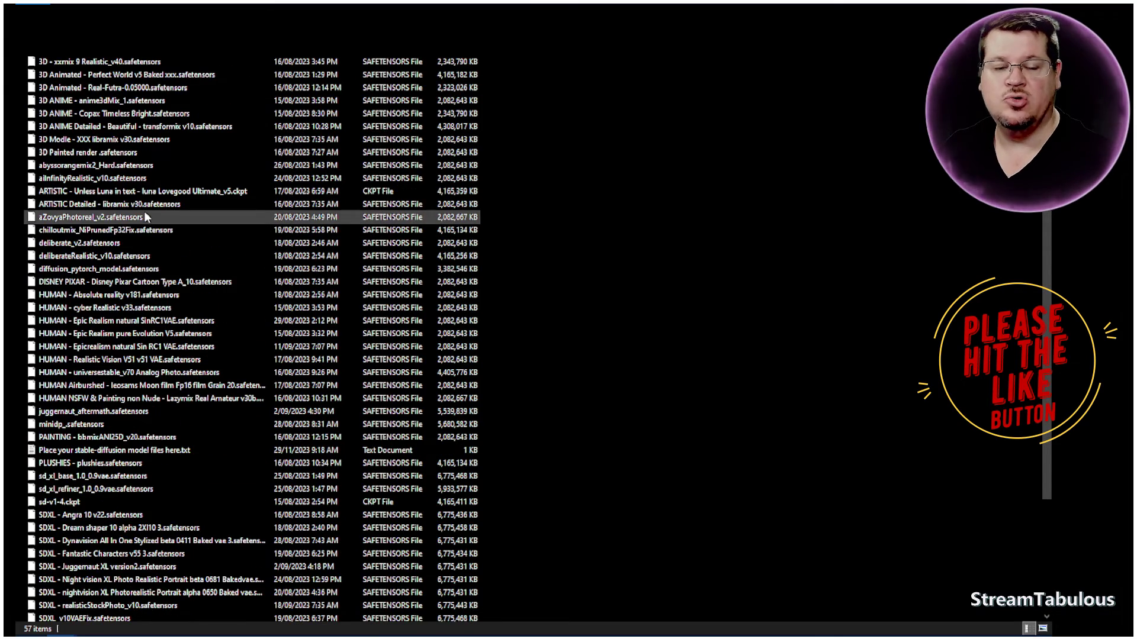
key(BackSpace)
click(300, 224)
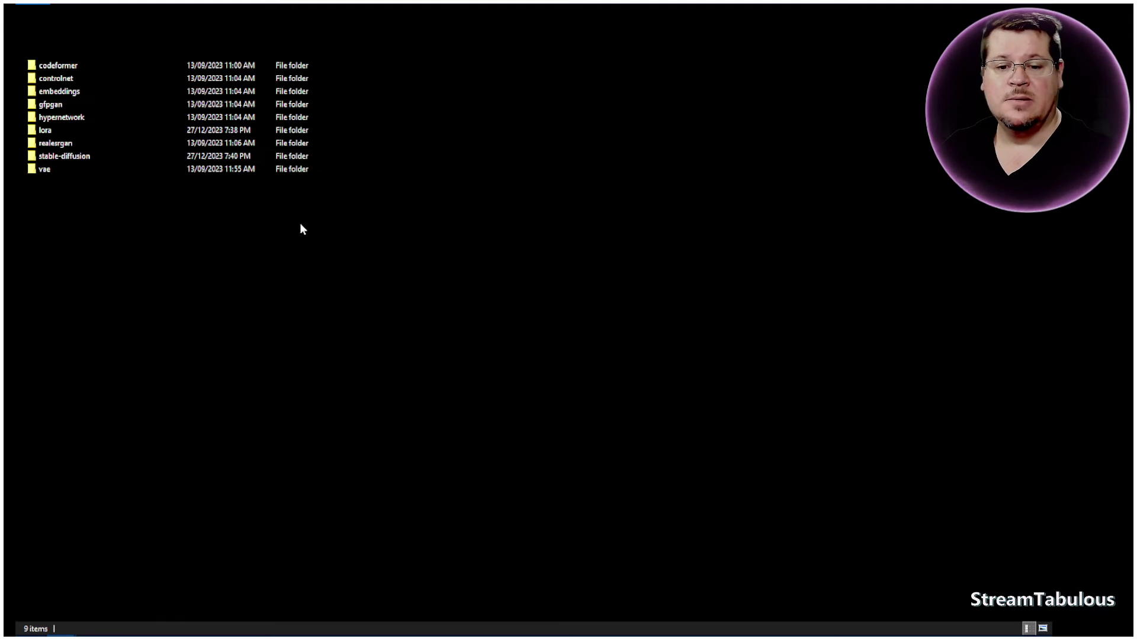